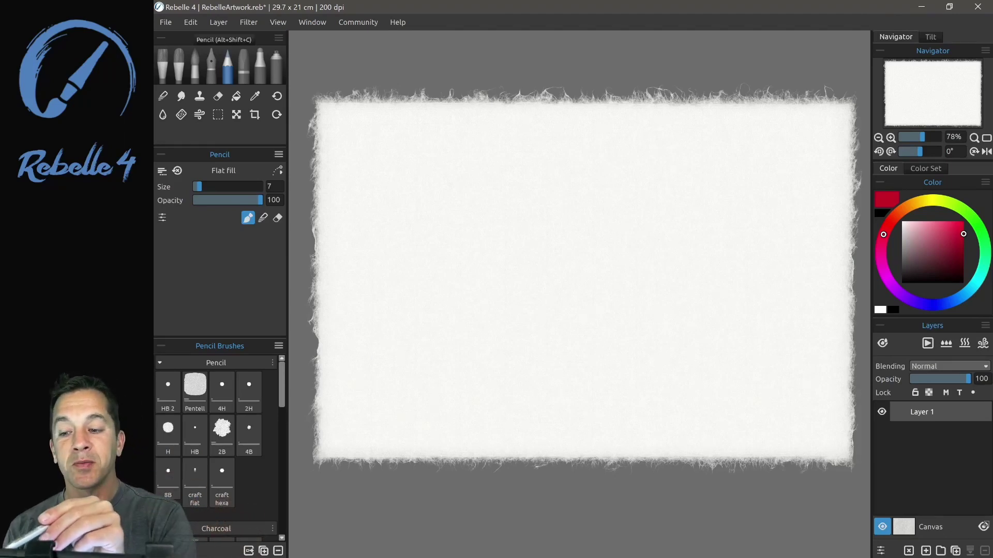
Cycle through the Ink Pen and Watercolor tools, then return to the Pencil tool.
left_click(212, 66)
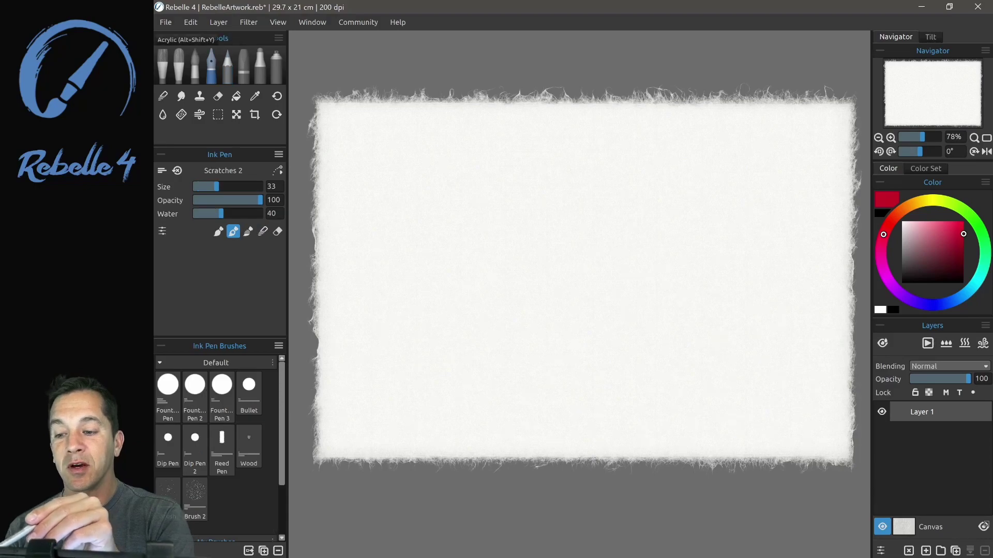
left_click(162, 66)
left_click(179, 66)
left_click(162, 66)
left_click(195, 66)
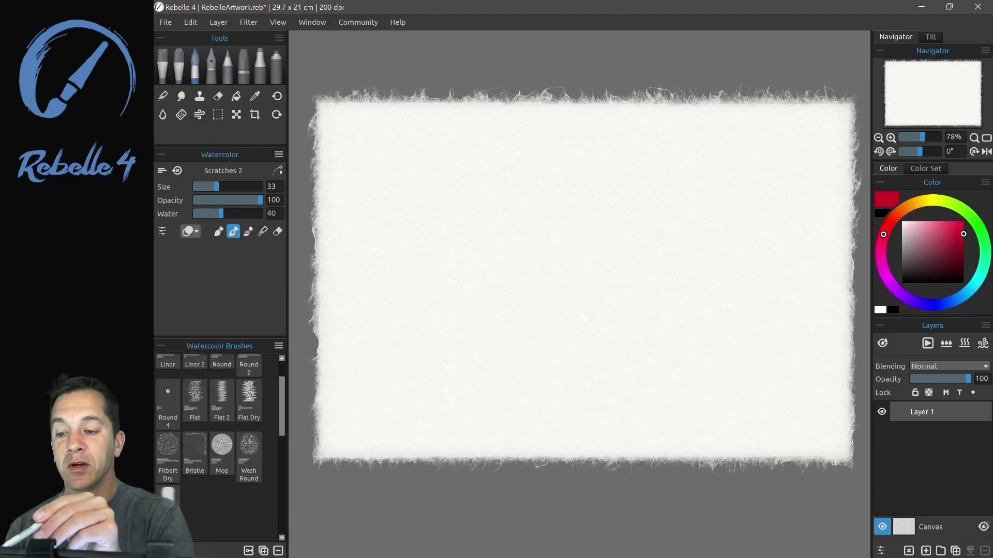
left_click(211, 66)
left_click(228, 66)
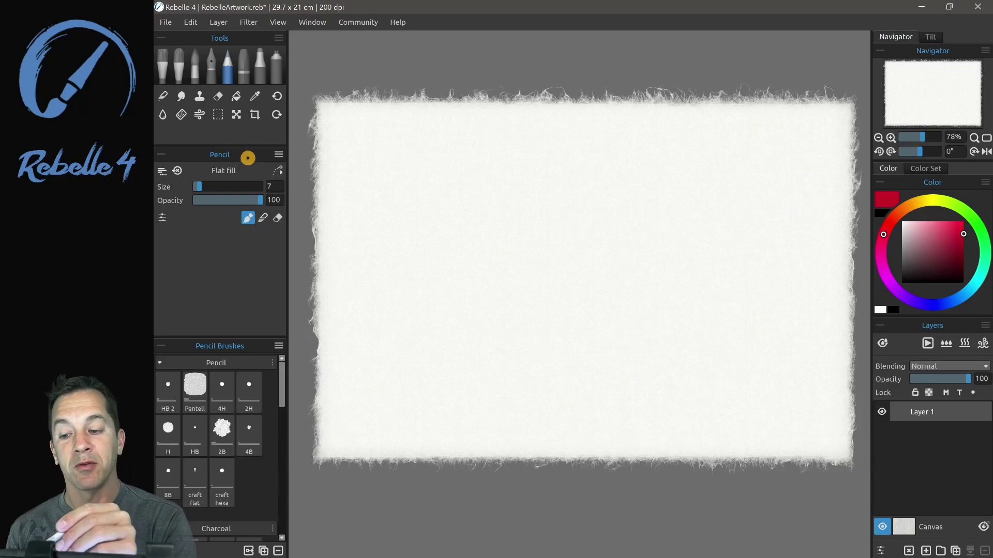
Switch to the Oil tool and turn the Pressure slider on, then off again.
left_click(278, 154)
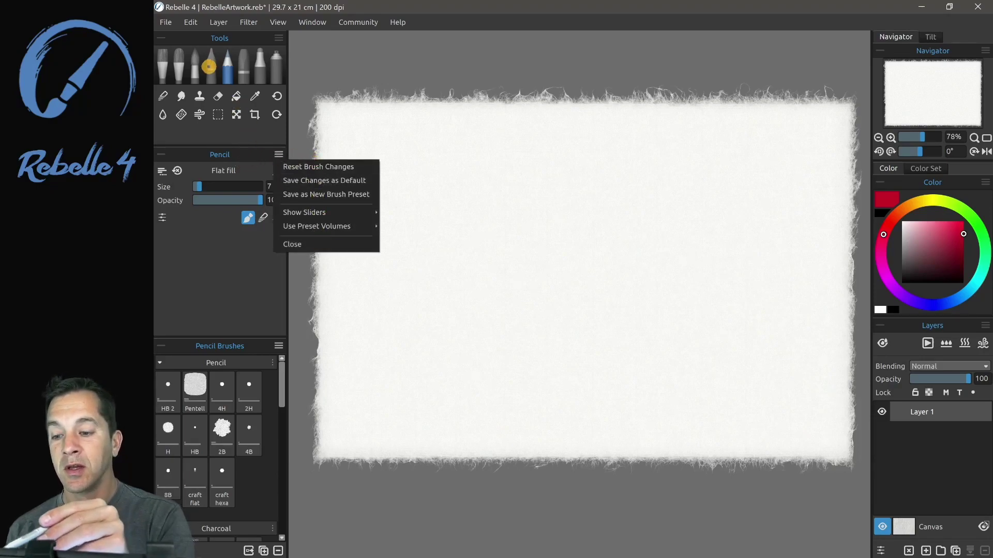
left_click(209, 66)
left_click(279, 155)
left_click(277, 171)
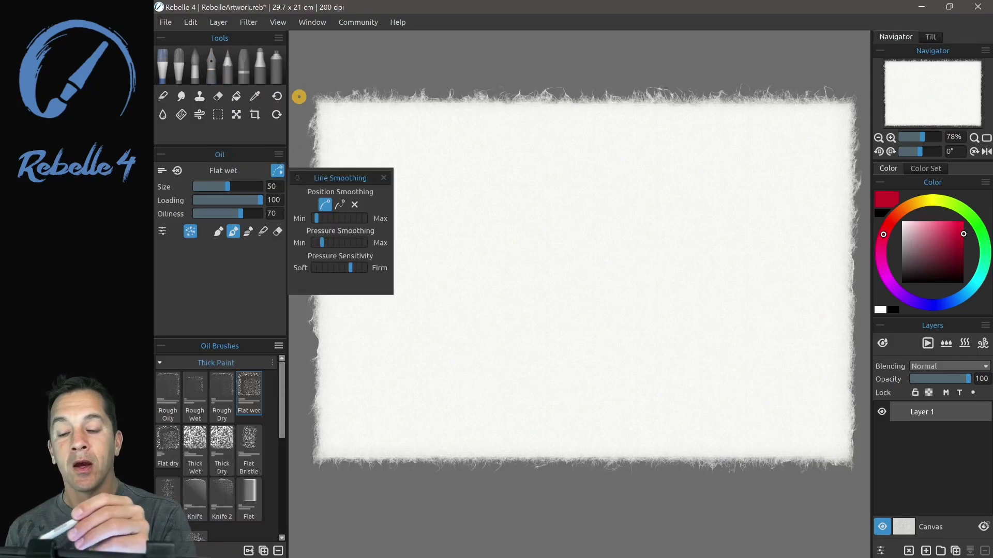
left_click(278, 154)
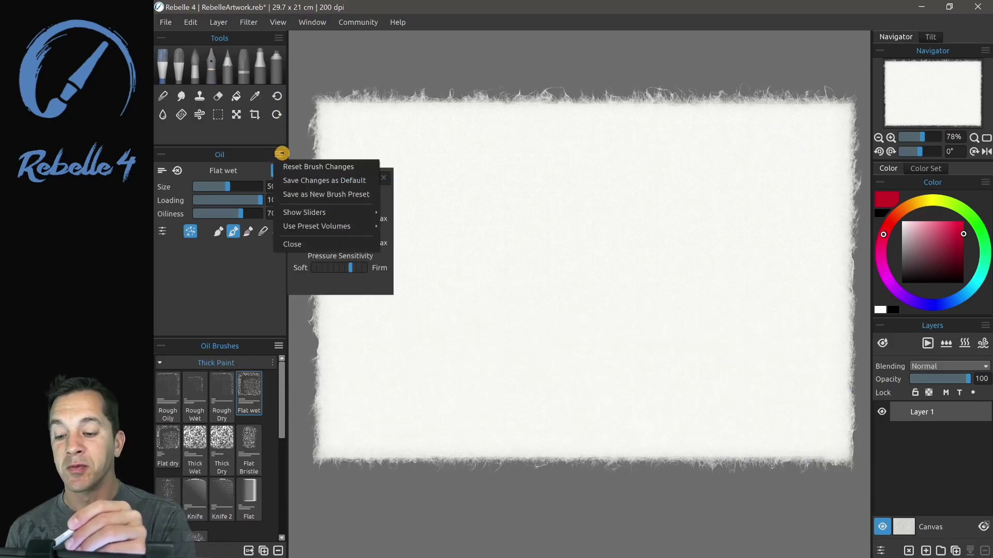
left_click(278, 154)
left_click(278, 154)
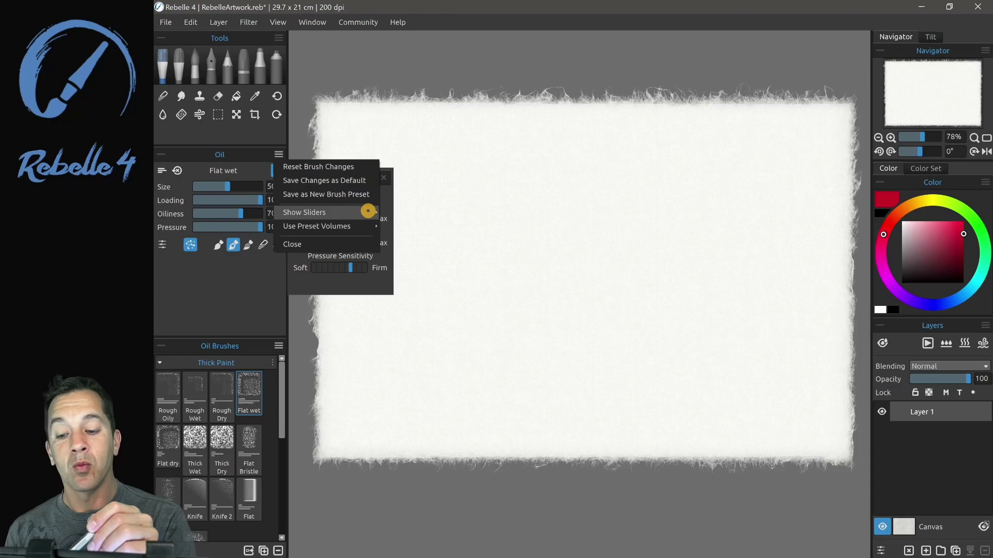
mouse_move(368, 212)
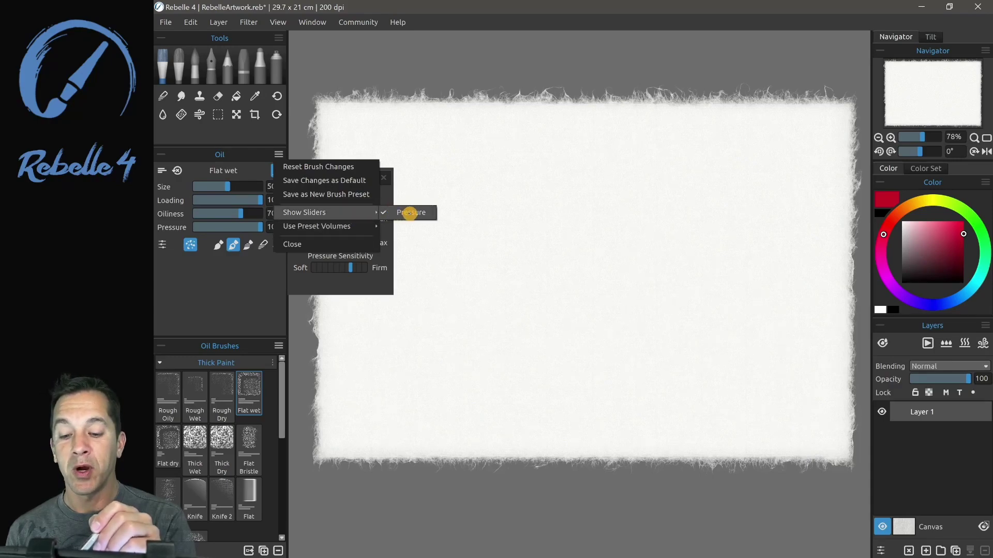
left_click(408, 212)
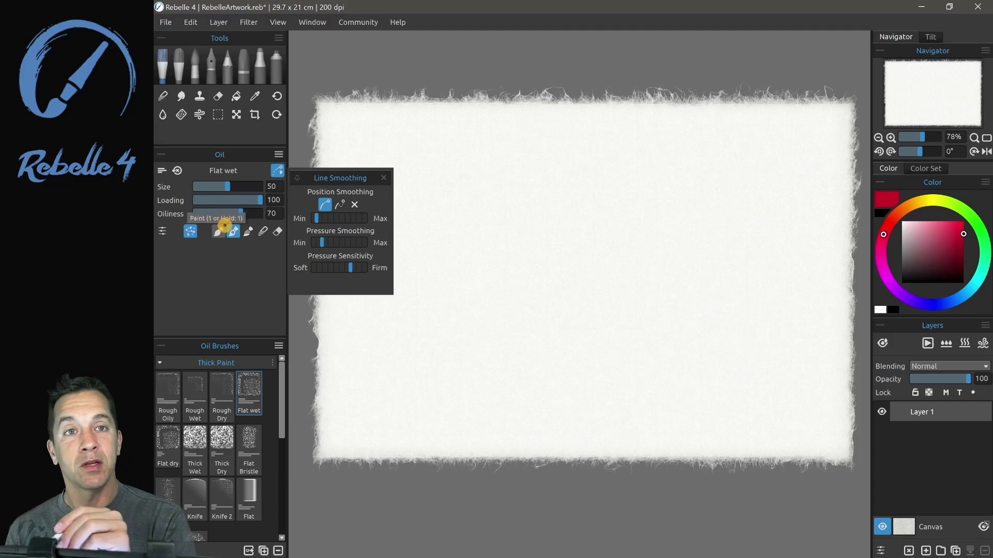
Make the Flat wet oil brush save its slider volumes into the brush preset.
left_click(279, 154)
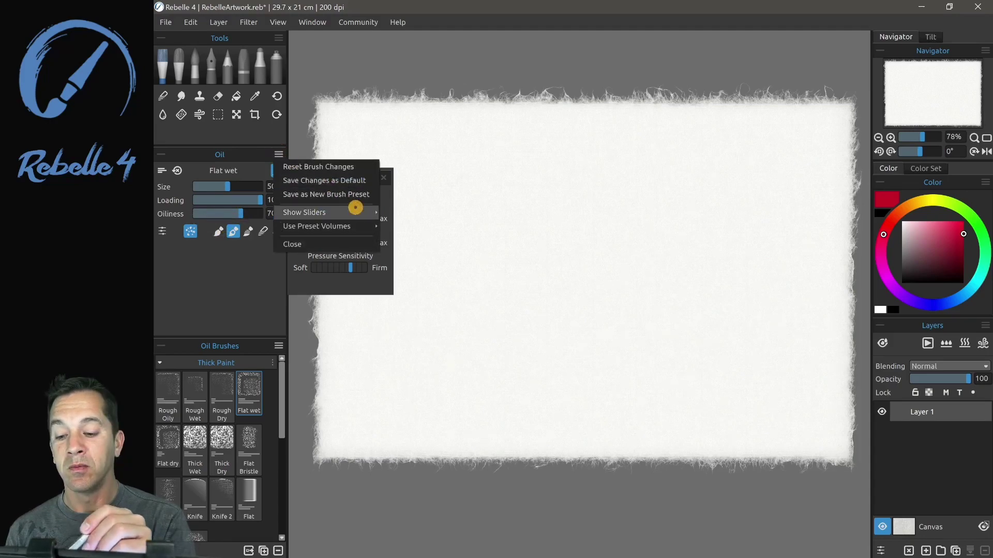
mouse_move(354, 213)
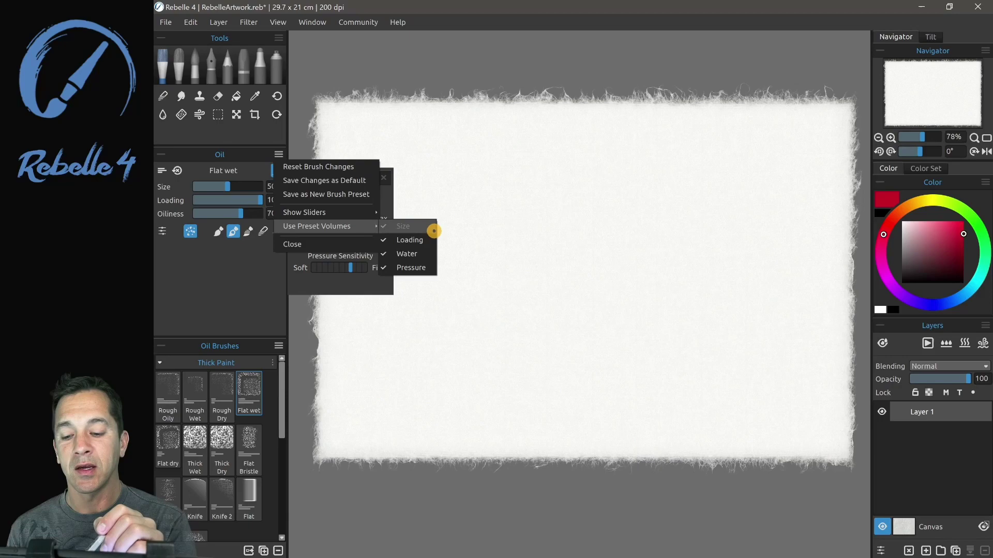
left_click(160, 170)
left_click(161, 171)
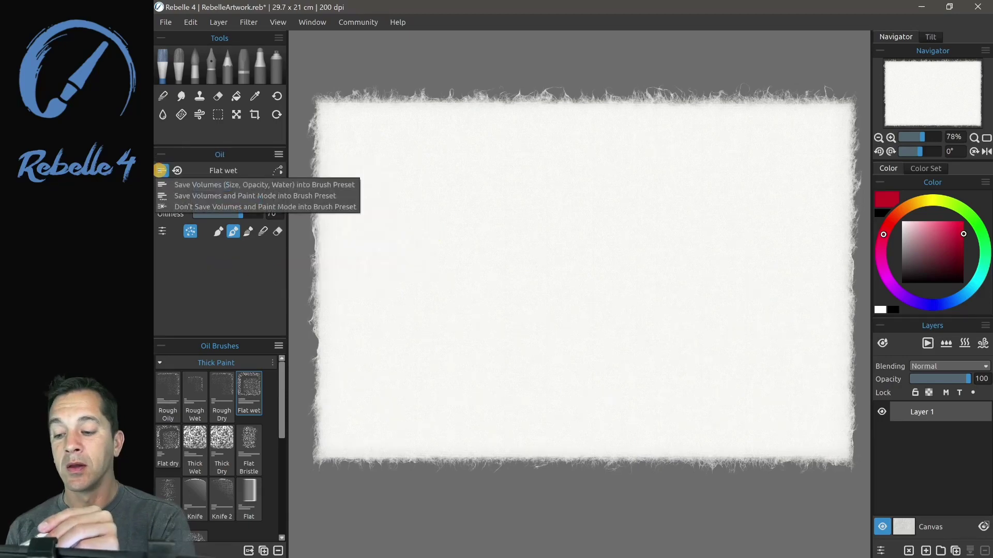
left_click(168, 183)
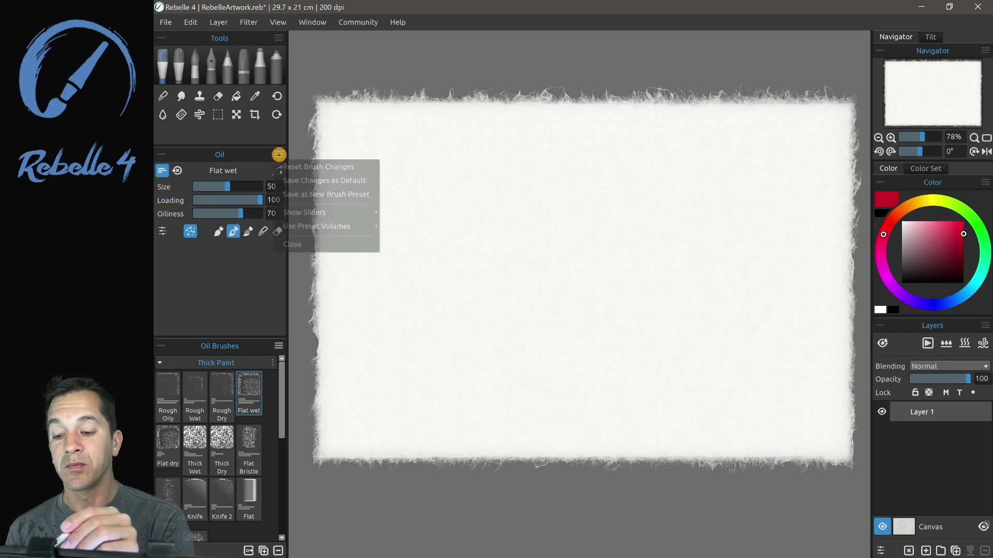
left_click(278, 155)
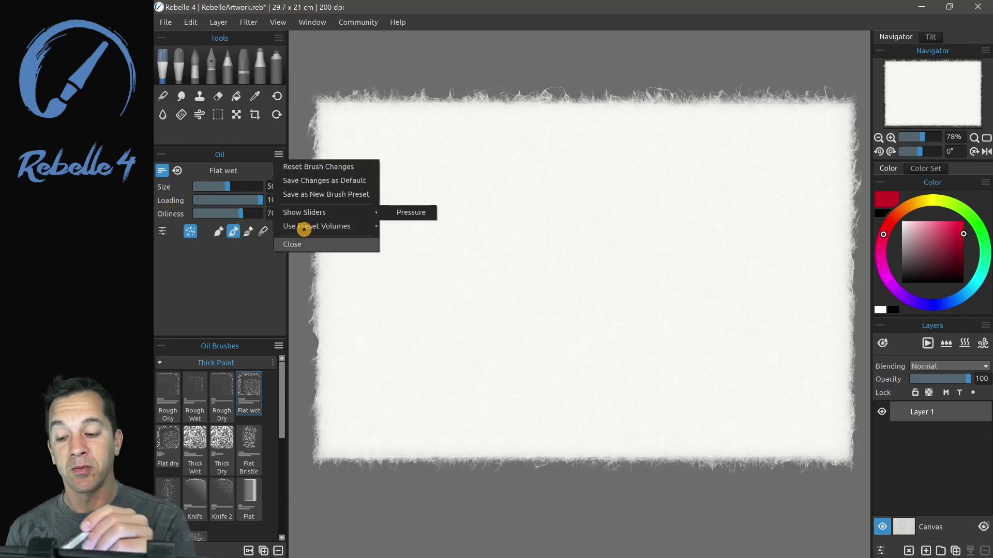
Close the oil brush options, leaving Flat wet at Size 50, Loading 100, Oiliness 70.
left_click(211, 226)
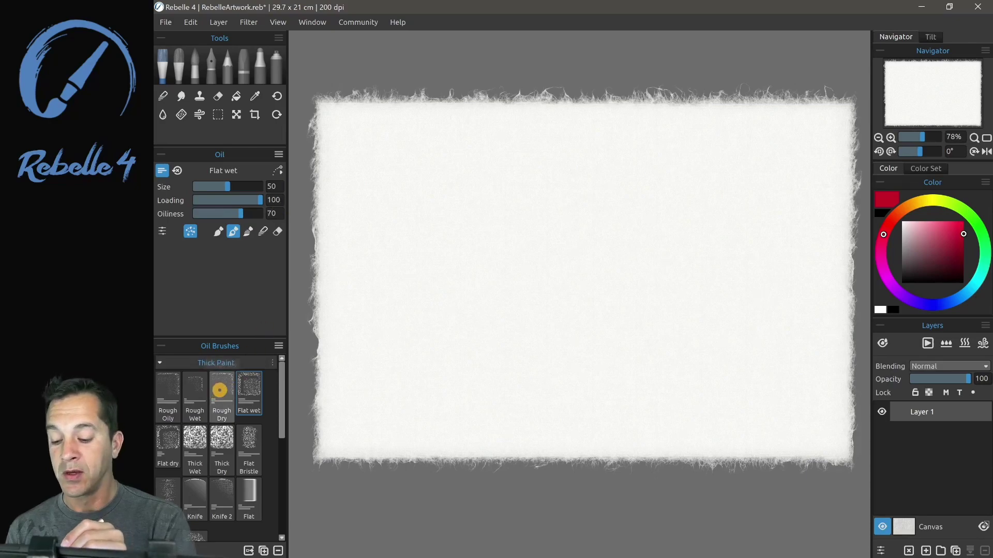
Lower Flat wet's Loading to 45 and confirm it persists after switching to Rough Oily and back.
left_click(231, 393)
left_click(193, 387)
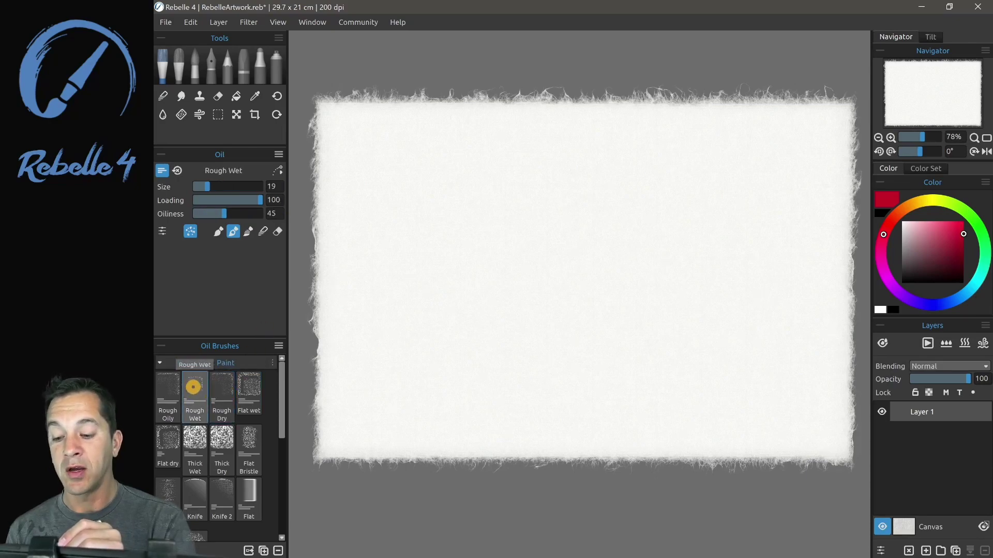
left_click(249, 386)
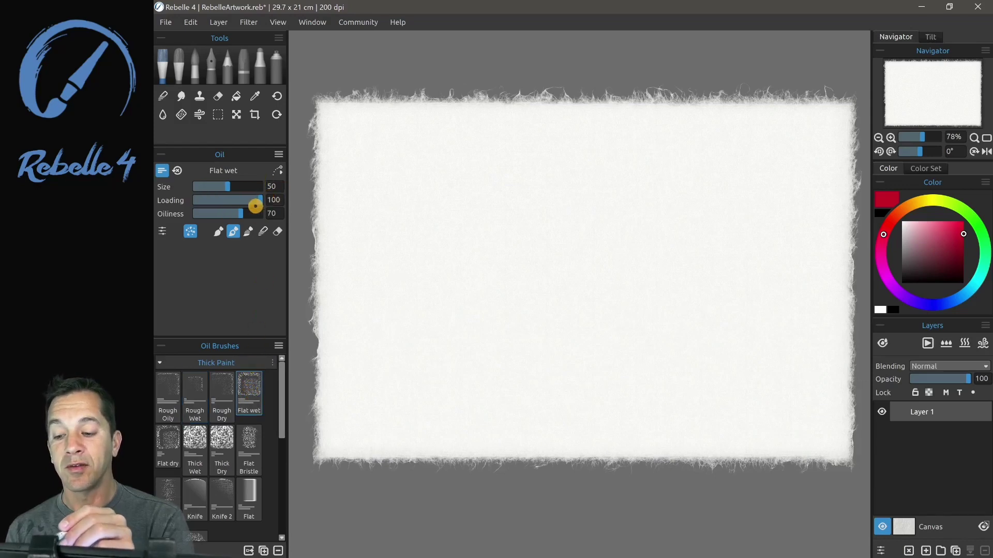
left_click_drag(243, 199, 233, 197)
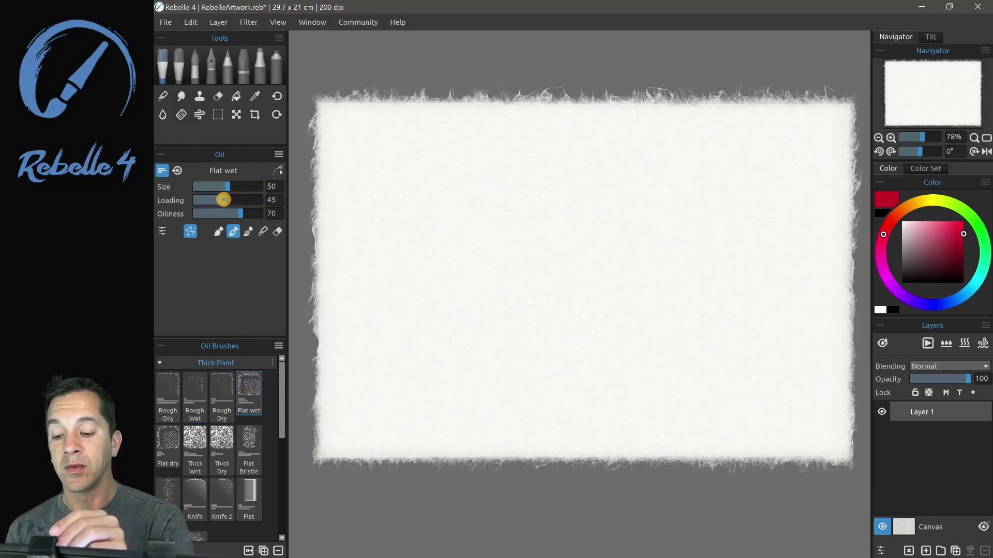
left_click(161, 170)
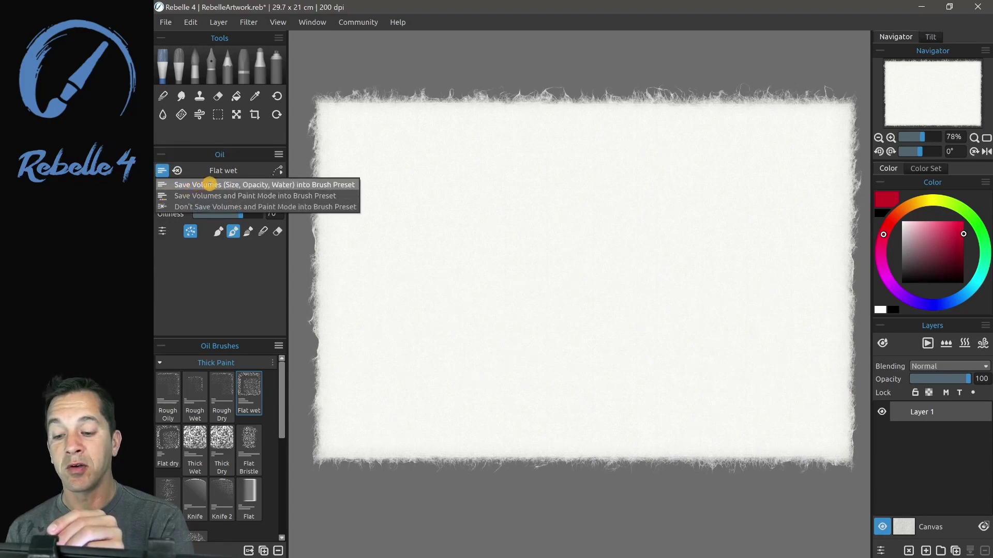
left_click(163, 386)
left_click(245, 392)
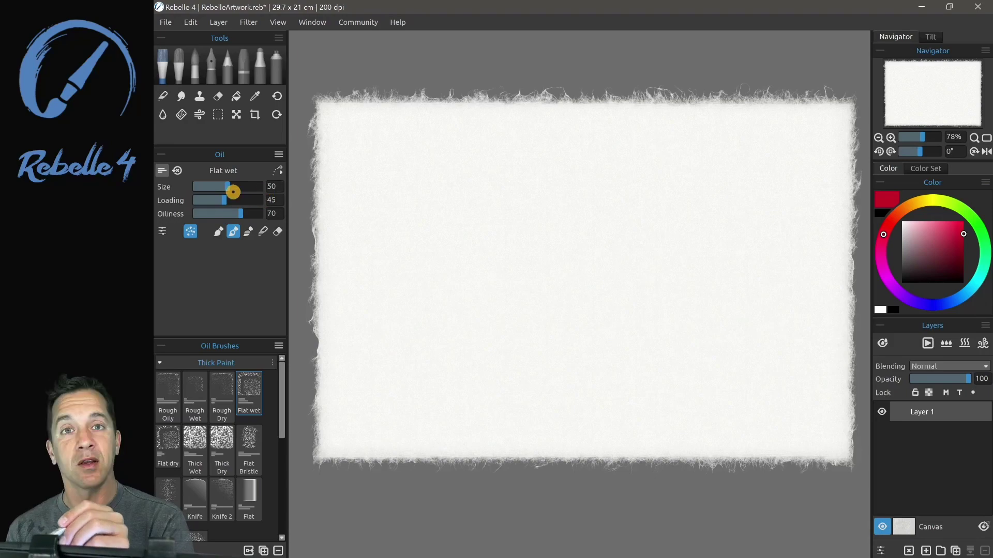
Choose Don't Save Volumes and Paint Mode, so Flat wet shows the shared Size 19, Loading 100, Oiliness 45.
left_click(160, 170)
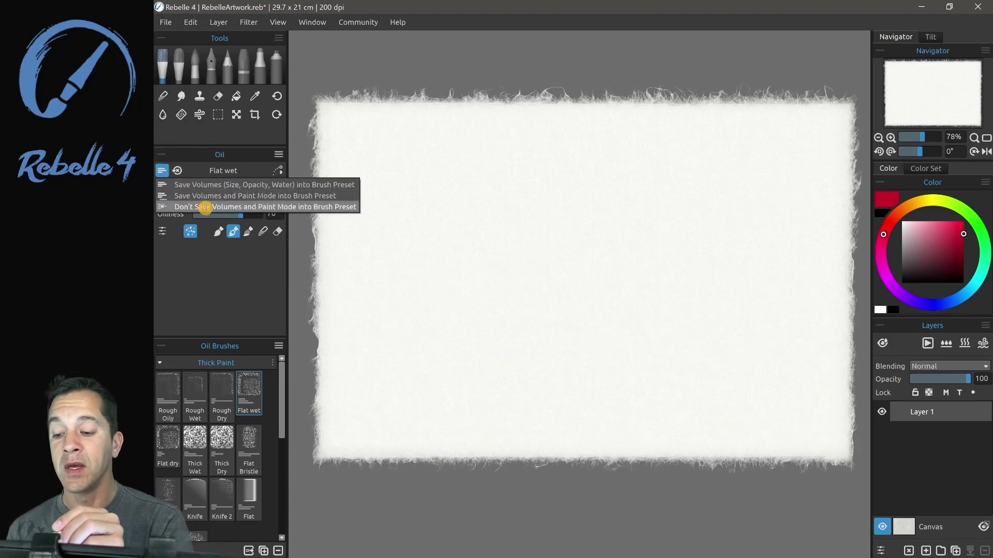
left_click(213, 206)
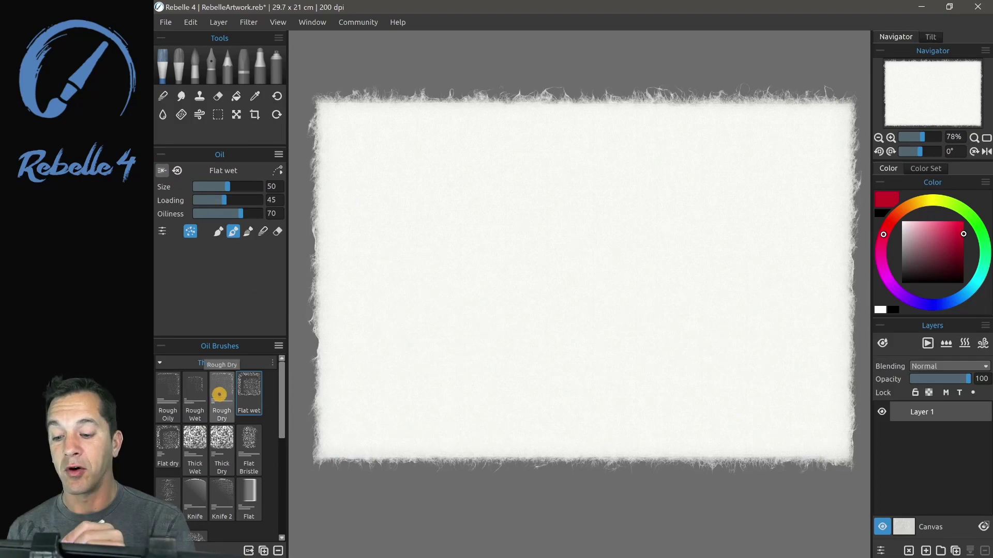
left_click(192, 394)
left_click(253, 390)
left_click_drag(257, 200, 221, 200)
left_click(191, 394)
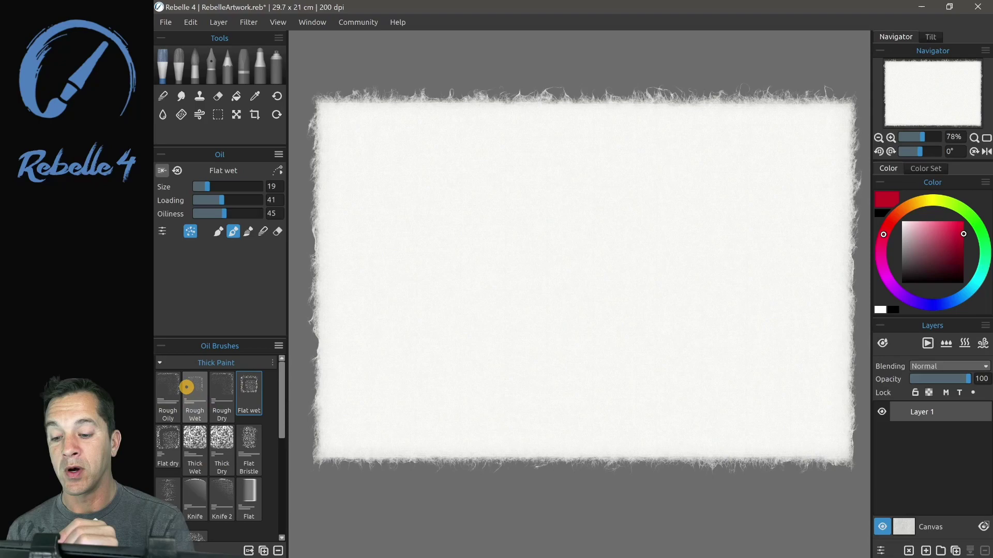
left_click(247, 392)
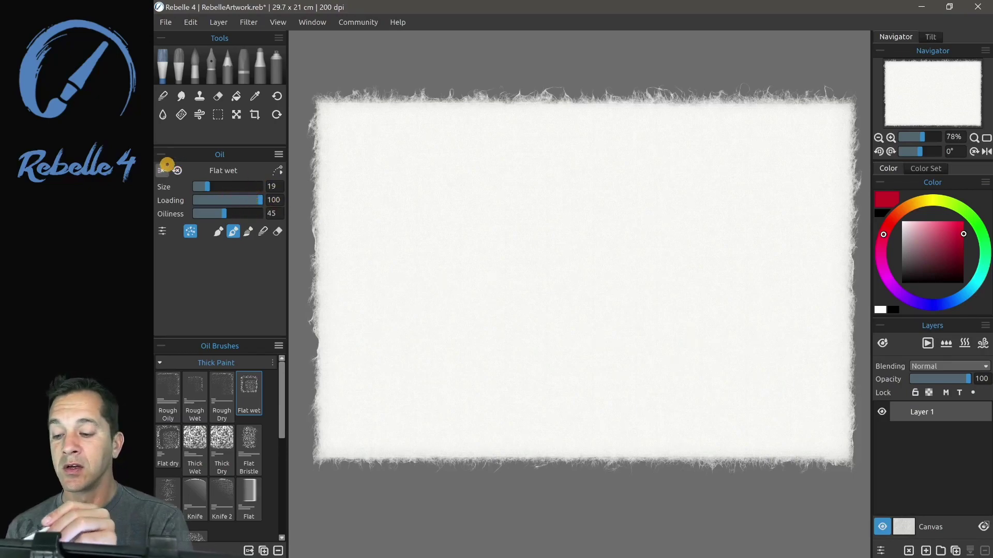
Have Flat wet save volumes and paint mode into its preset, set to Blend mode.
left_click(162, 170)
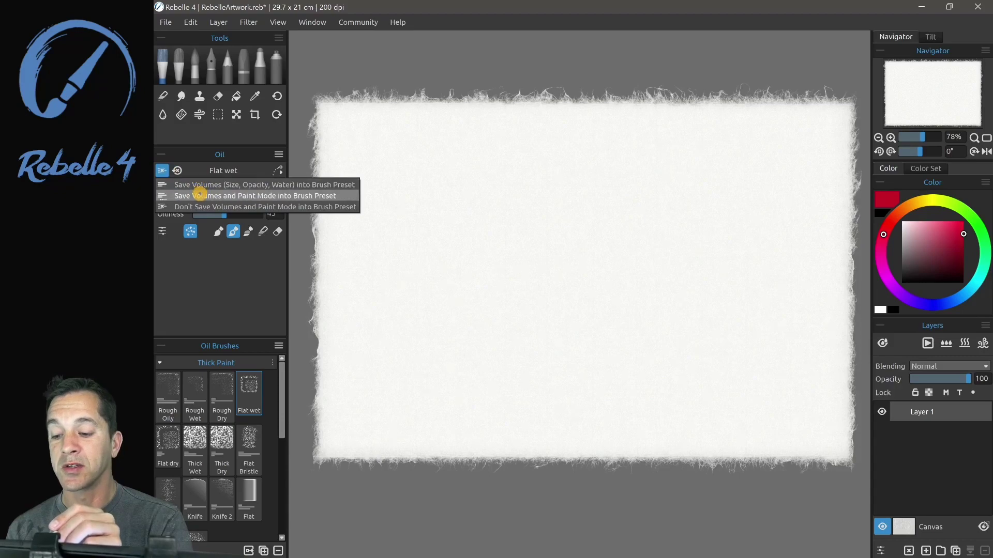
left_click(213, 196)
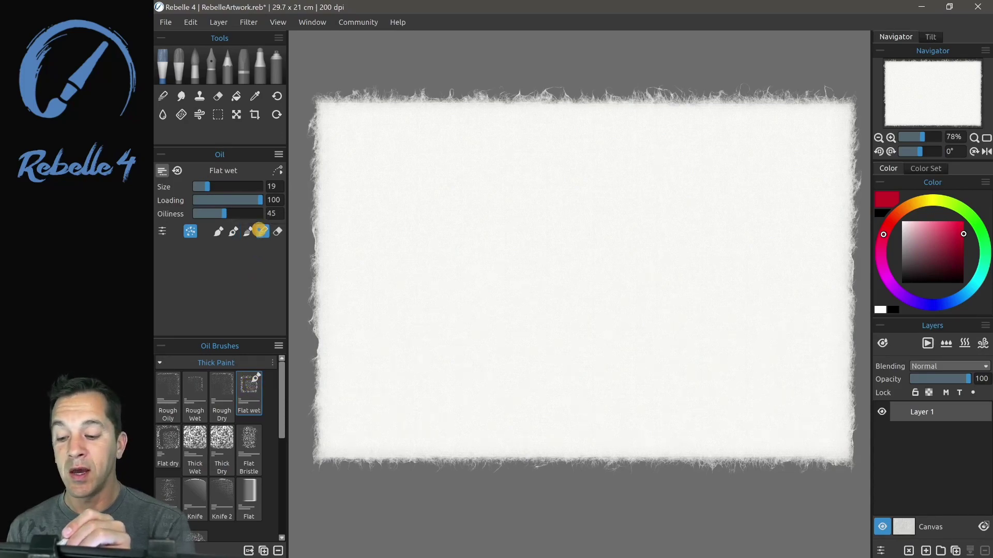
left_click(262, 233)
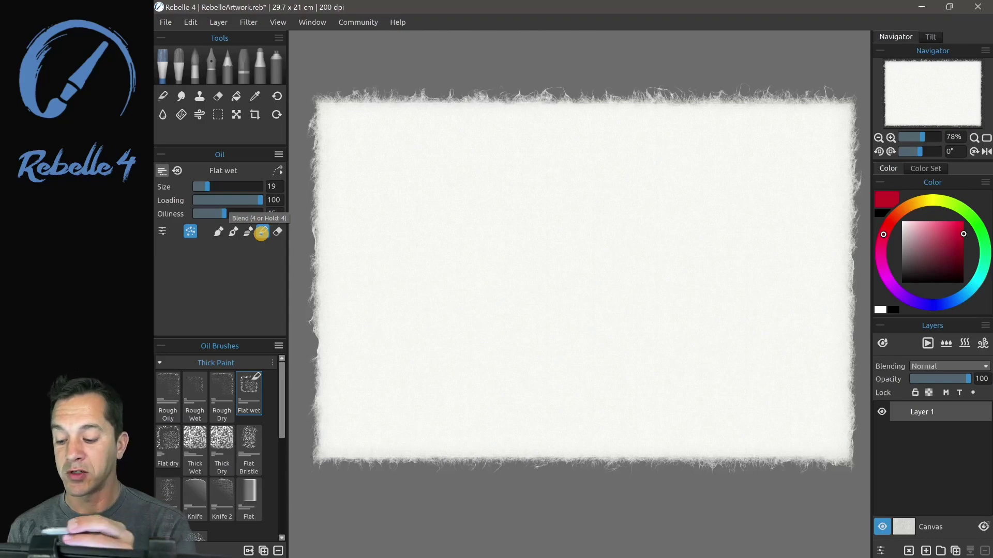
Set Rough Oily to Paint & Blend and save its volumes and paint mode into the preset.
left_click(168, 385)
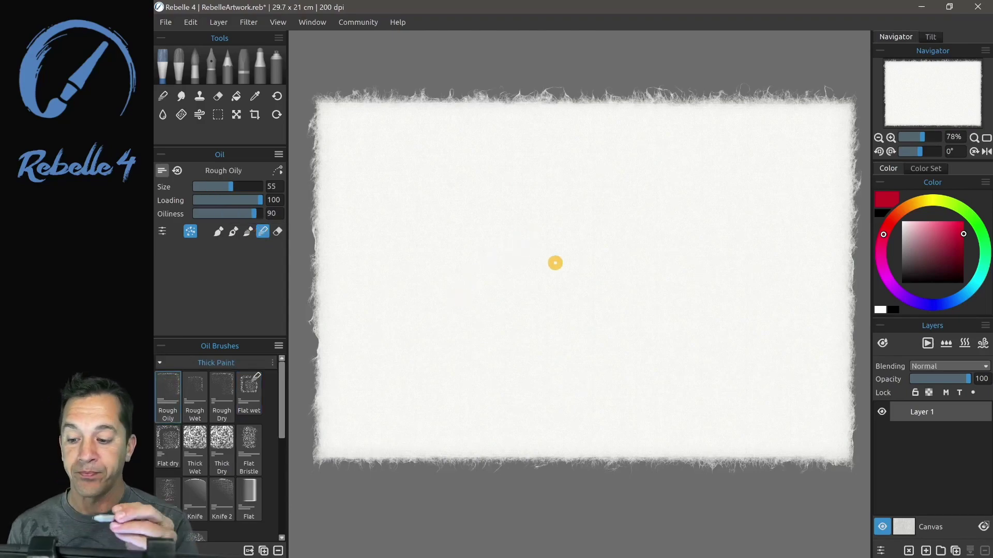
left_click(248, 231)
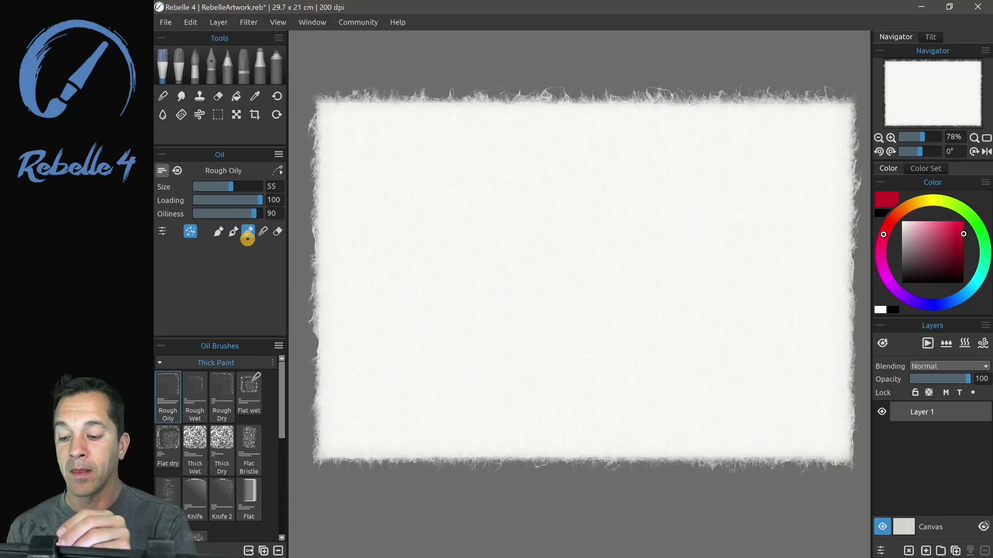
left_click(162, 171)
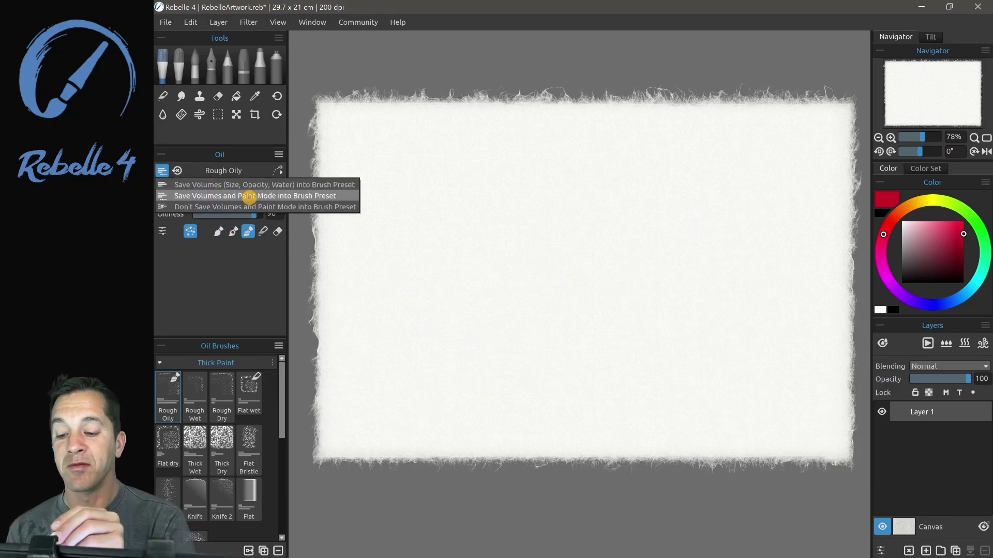
left_click(219, 276)
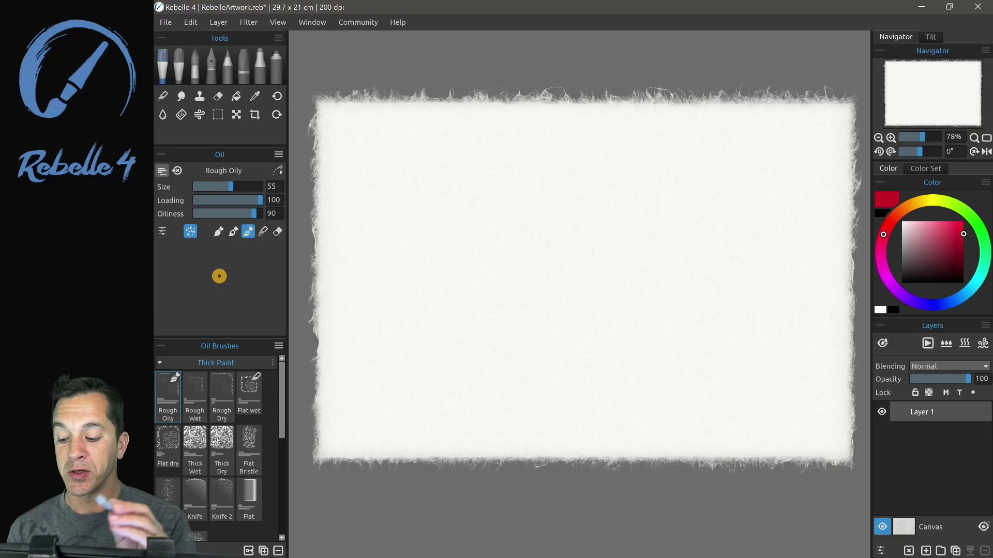
Paint a red diagonal oil stroke and a lighter yellow-green stroke beside it mid-canvas.
mouse_move(452, 303)
left_mouse_down()
mouse_move(532, 228)
mouse_move(543, 248)
mouse_move(502, 345)
left_mouse_up()
left_click(941, 200)
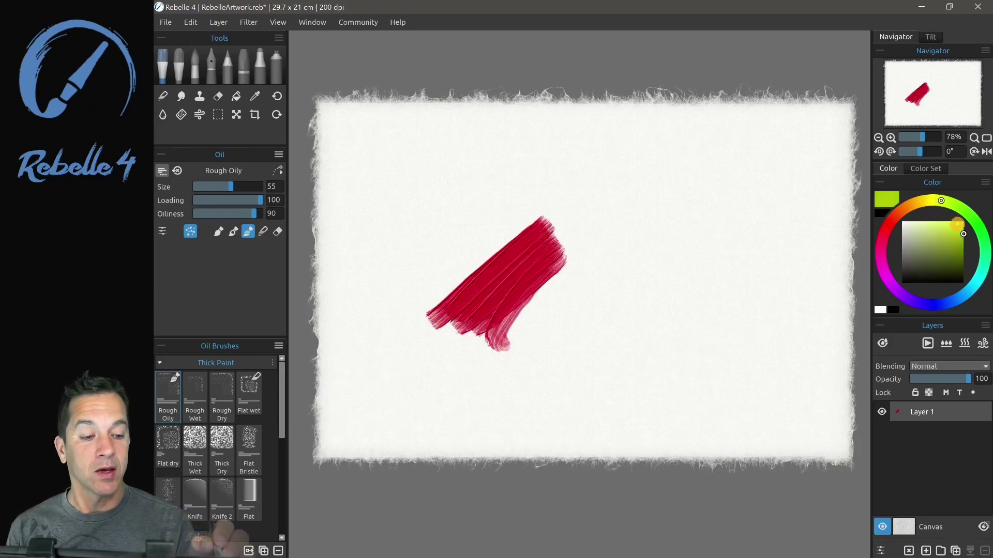
left_click_drag(962, 234, 941, 227)
mouse_move(592, 233)
left_mouse_down()
mouse_move(519, 318)
mouse_move(594, 243)
mouse_move(548, 357)
mouse_move(496, 316)
mouse_move(547, 258)
mouse_move(489, 323)
mouse_move(510, 263)
left_mouse_up()
Blend the red and yellow-green border with Flat wet in Blend mode, enlarged to size 78.
left_click(254, 395)
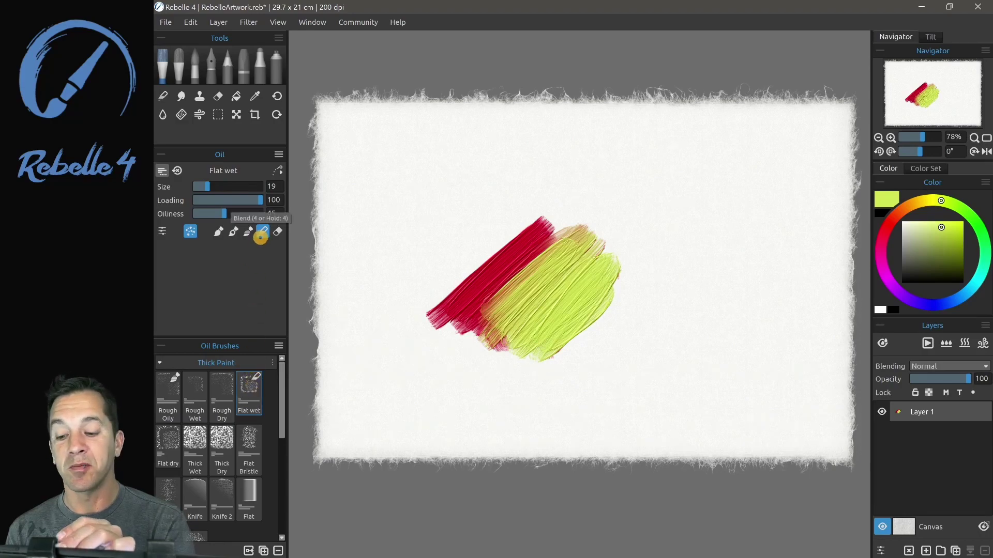
left_click(263, 232)
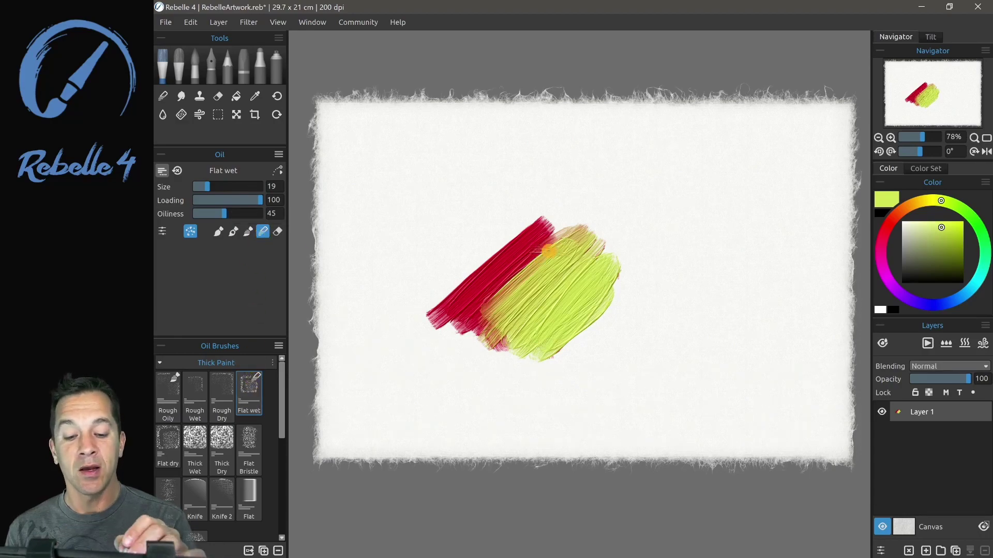
left_click_drag(549, 252, 513, 274)
left_click_drag(546, 235, 519, 299)
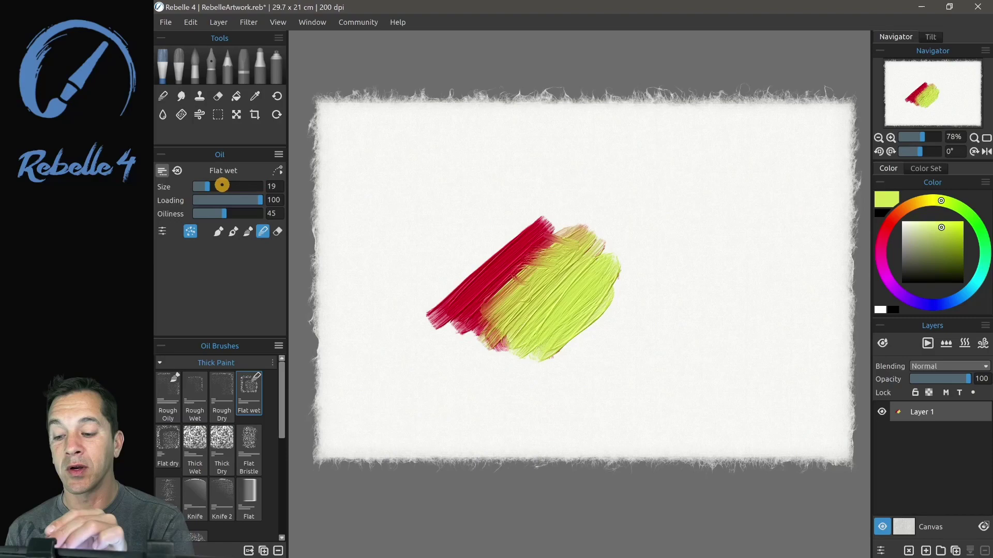
left_click_drag(222, 185, 246, 186)
mouse_move(574, 214)
left_mouse_down()
mouse_move(530, 262)
mouse_move(516, 291)
mouse_move(525, 341)
left_mouse_up()
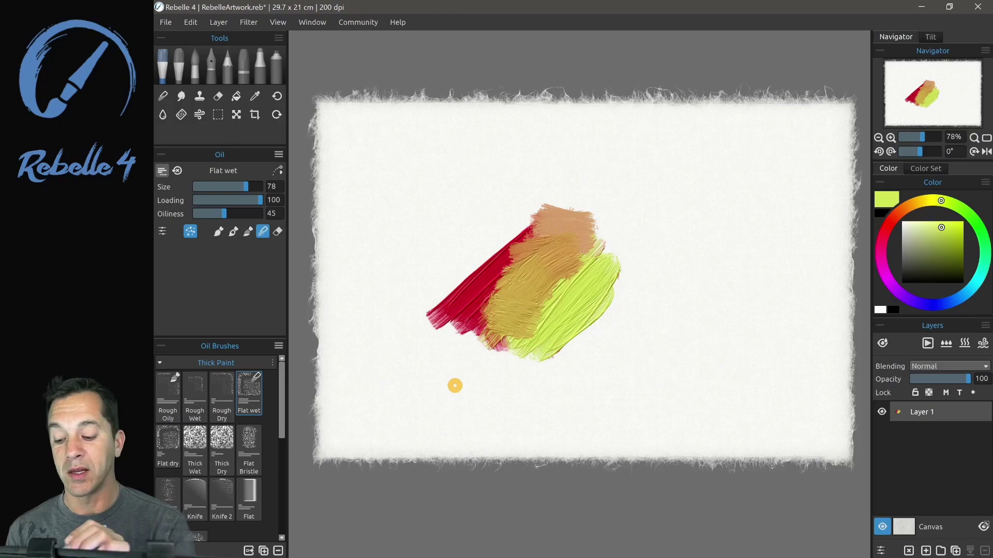
Lay yellow-green over the red with Rough Oily, then pick red in Paint & Blend mode.
left_click(195, 390)
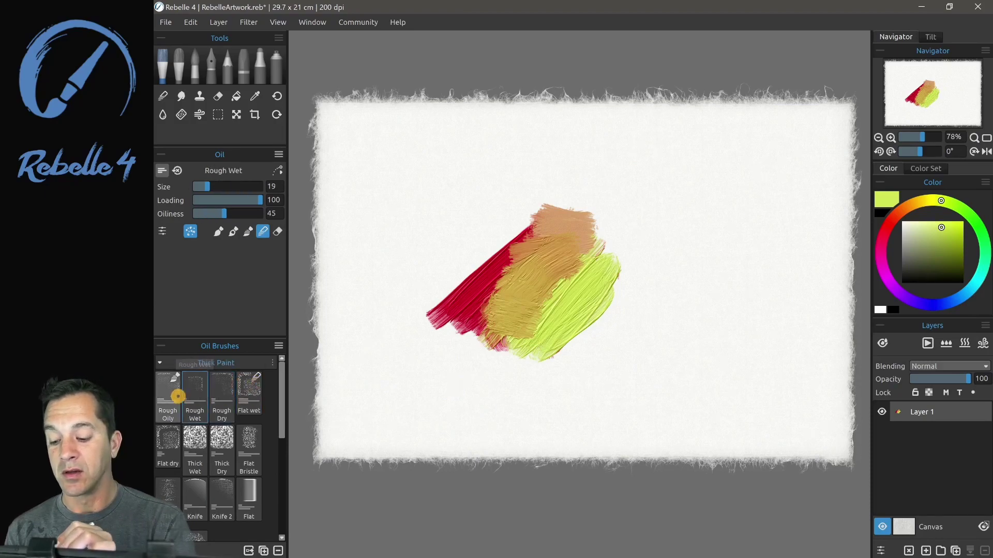
left_click(168, 399)
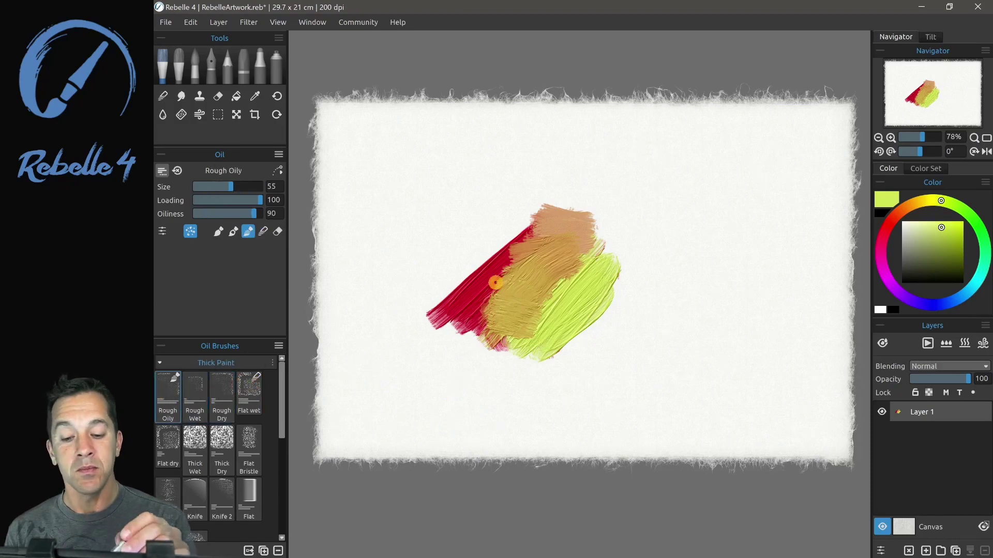
mouse_move(496, 254)
left_mouse_down()
mouse_move(548, 204)
mouse_move(465, 290)
mouse_move(558, 217)
mouse_move(485, 279)
mouse_move(507, 270)
mouse_move(473, 368)
left_mouse_up()
left_click(887, 224)
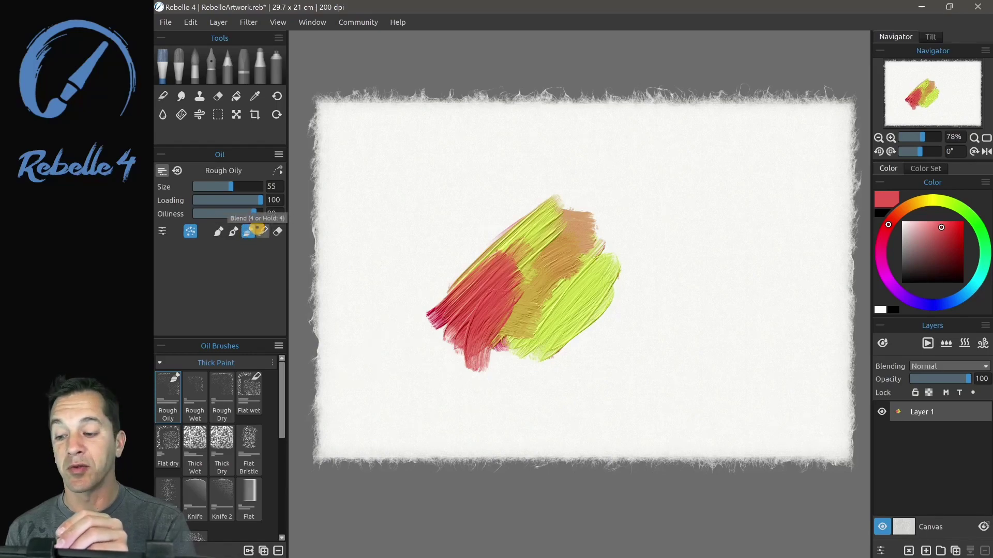
left_click(249, 231)
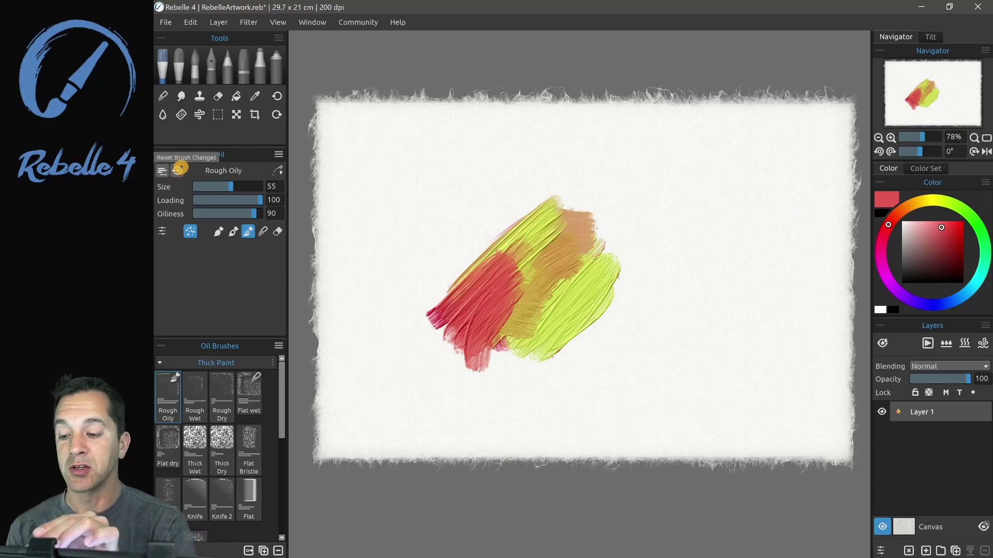
Reset Rough Oily and paint a long red stroke, then reset Flat wet and paint pale yellow-green.
left_click(177, 170)
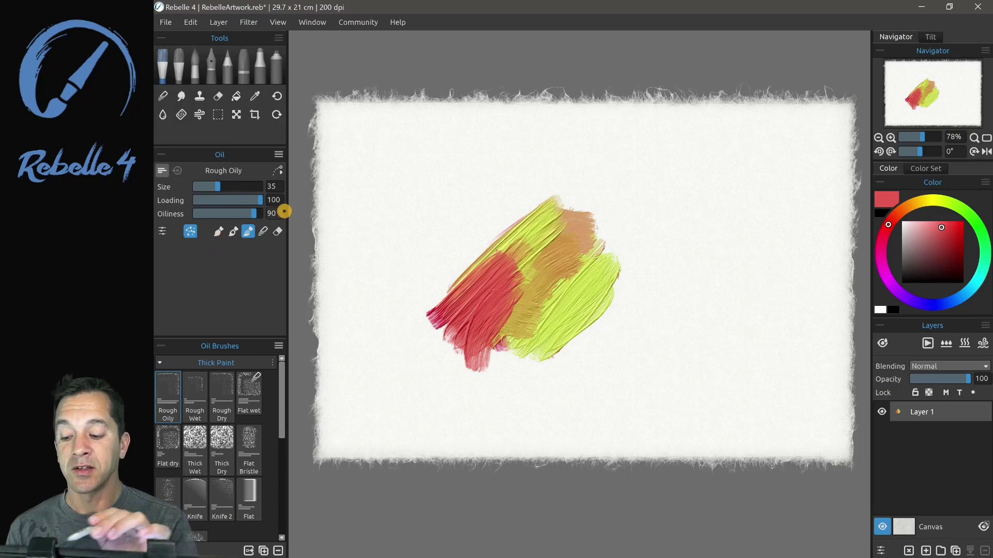
mouse_move(620, 210)
left_mouse_down()
mouse_move(580, 252)
mouse_move(541, 328)
left_mouse_up()
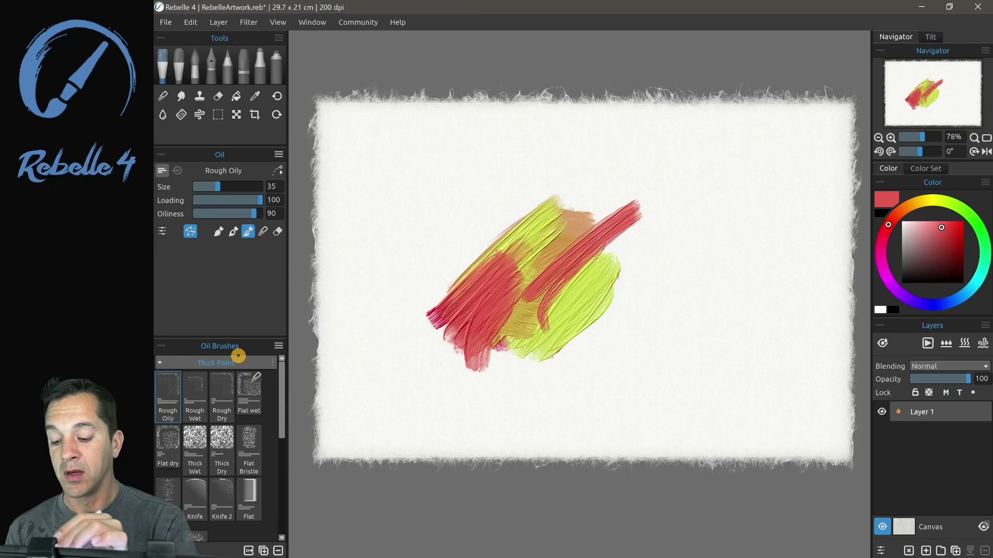
left_click(249, 389)
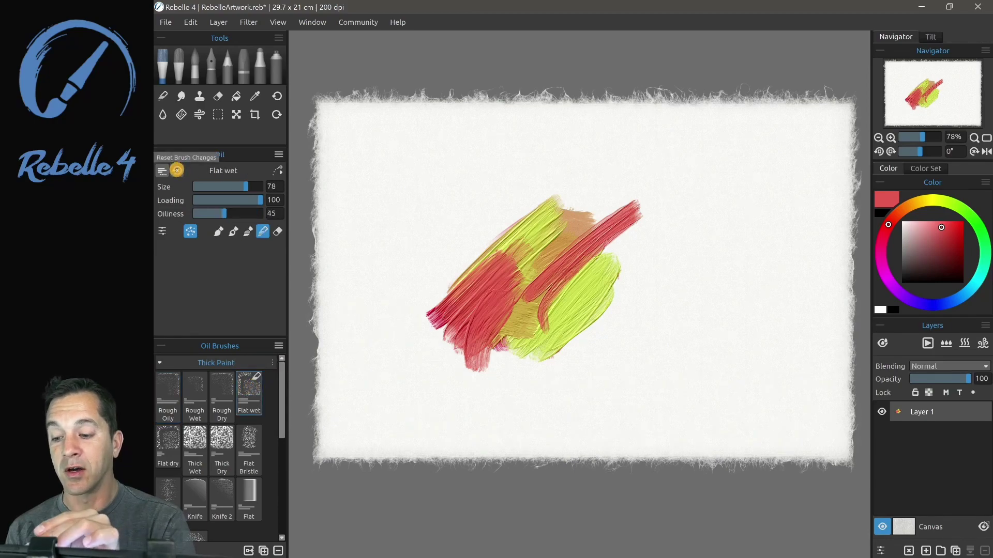
left_click(177, 170)
mouse_move(672, 228)
left_mouse_down()
mouse_move(594, 284)
mouse_move(654, 232)
mouse_move(563, 335)
mouse_move(584, 336)
left_mouse_up()
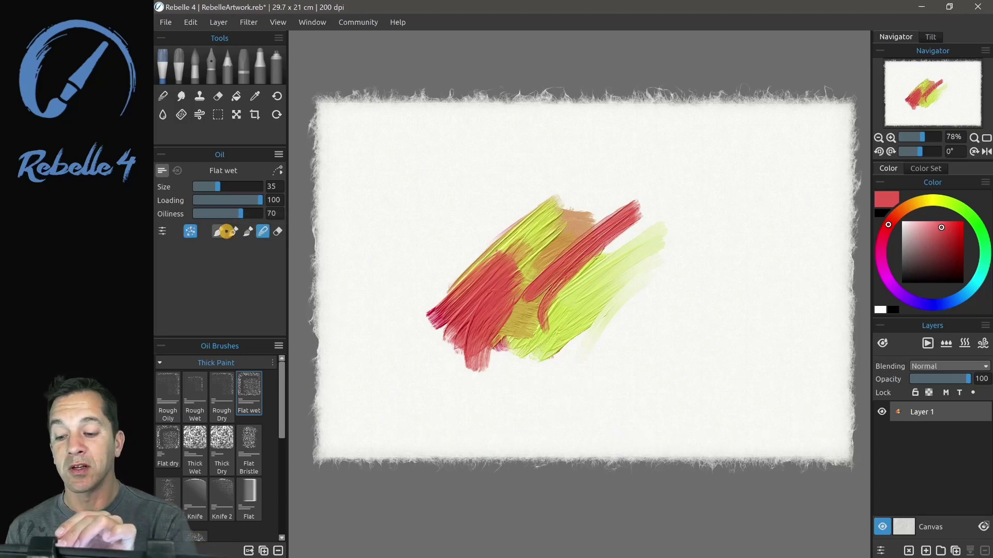
Set the Flat wet brush to Size 45 and Loading 82.
left_click_drag(215, 187, 225, 188)
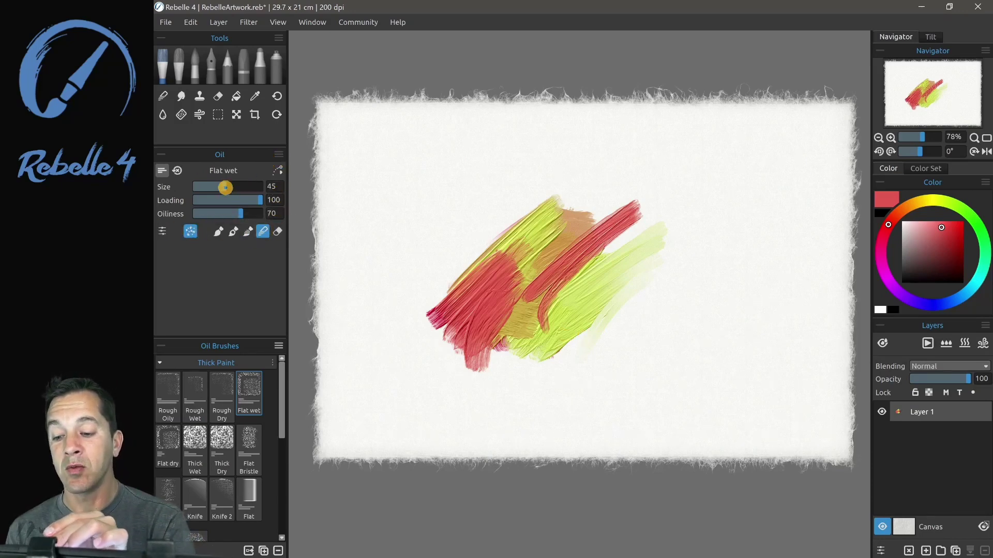
left_click(248, 200)
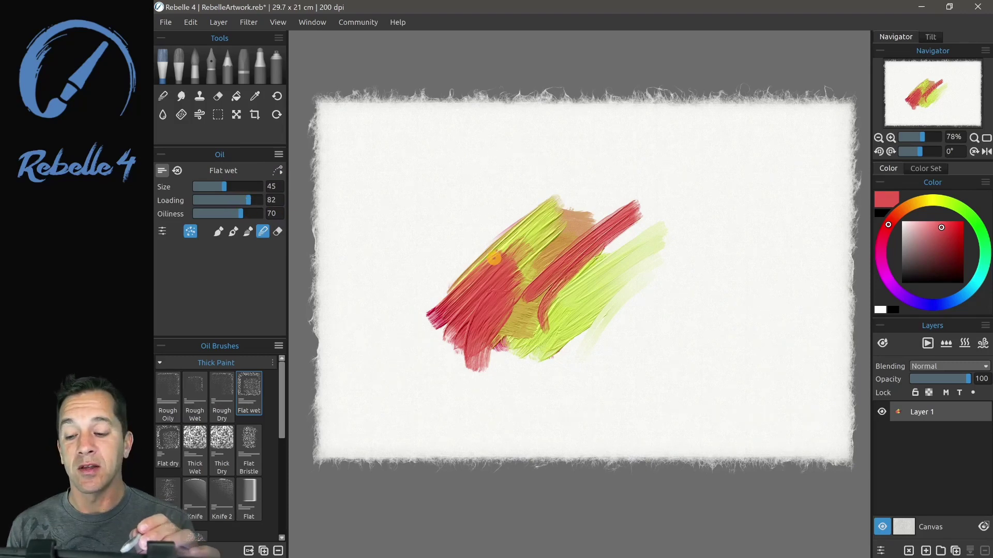
left_click(278, 154)
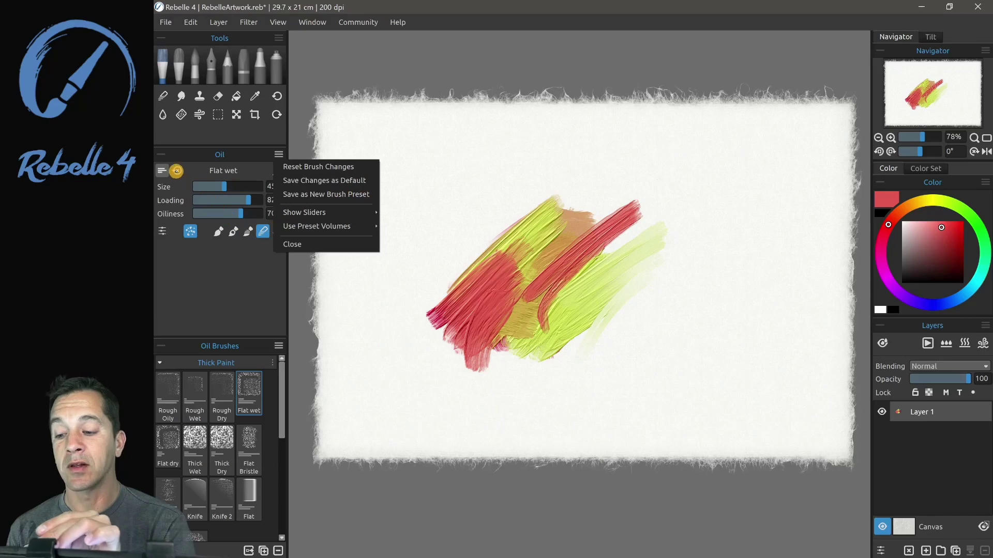
Close the options menu and reset Flat wet to its defaults of Size 35, Loading 100.
left_click(177, 170)
left_click(178, 170)
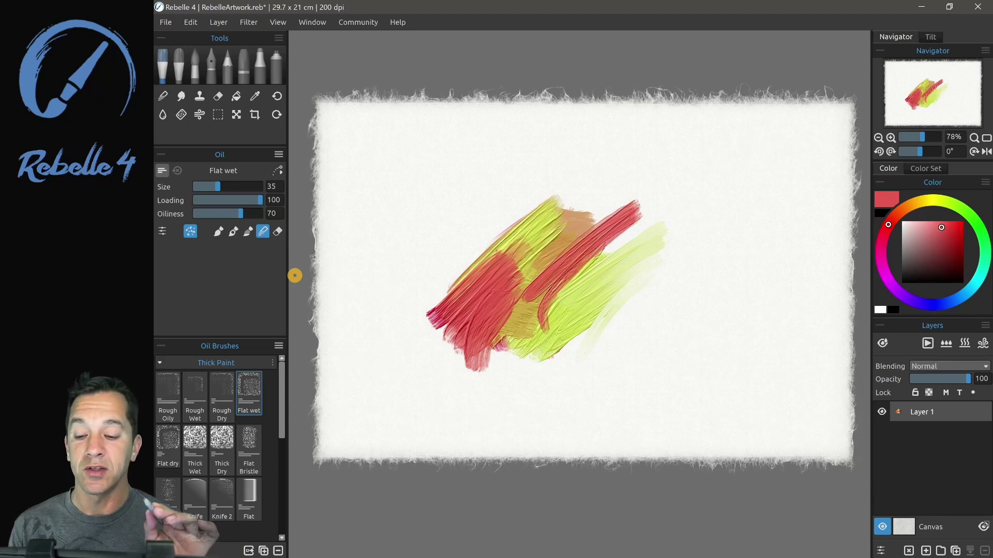
key("alt+Tab")
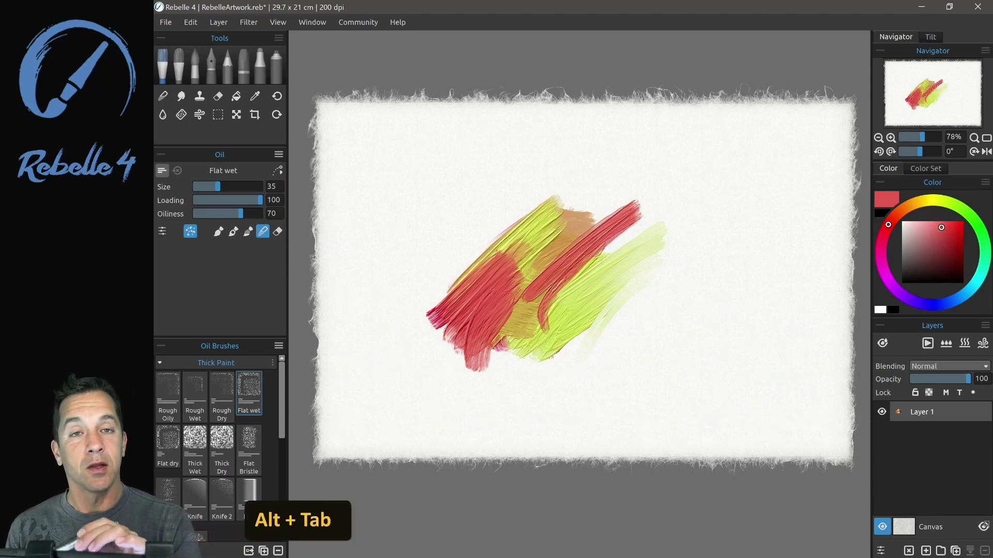
Scroll the oil brush list and select the Flat oil brush.
scroll(274, 390, "down", 4)
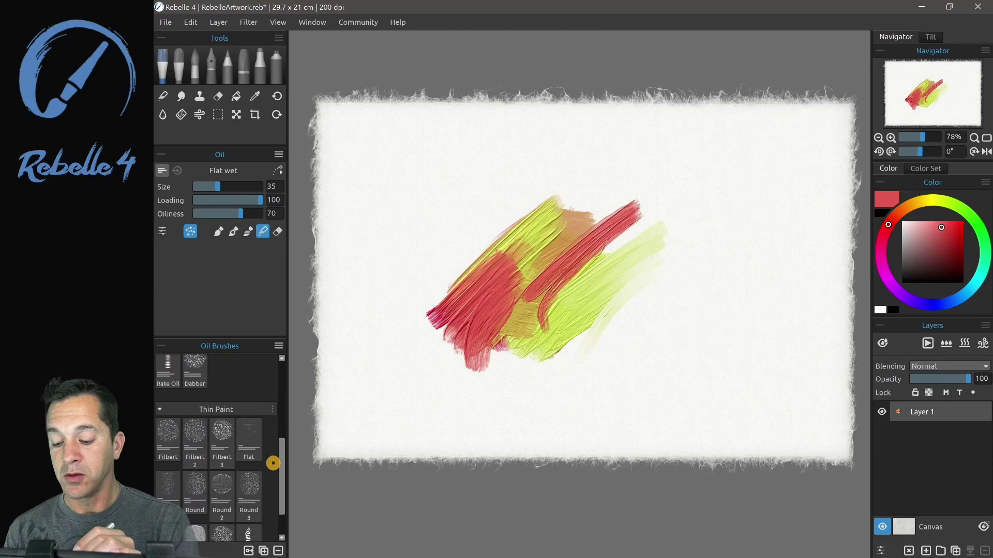
left_click_drag(249, 414, 243, 364)
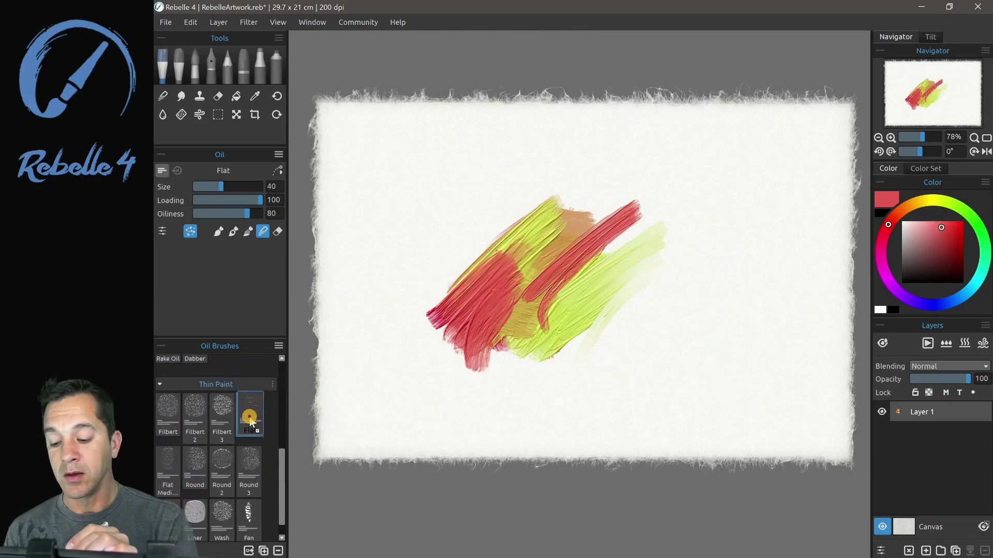
left_click_drag(281, 472, 281, 373)
Collapse Thick Paint and Thin Paint, then add a new My Brushes group.
left_click(160, 362)
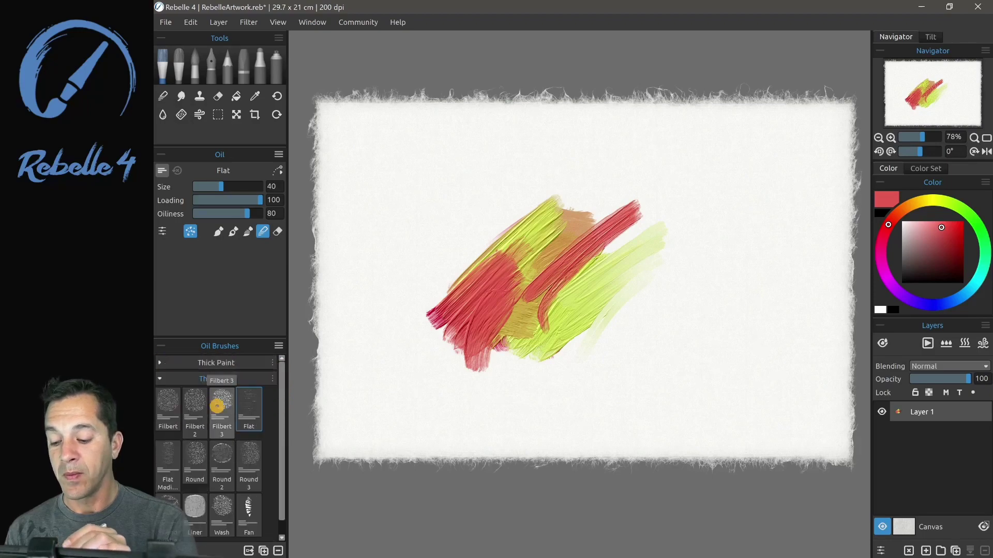
left_click(160, 378)
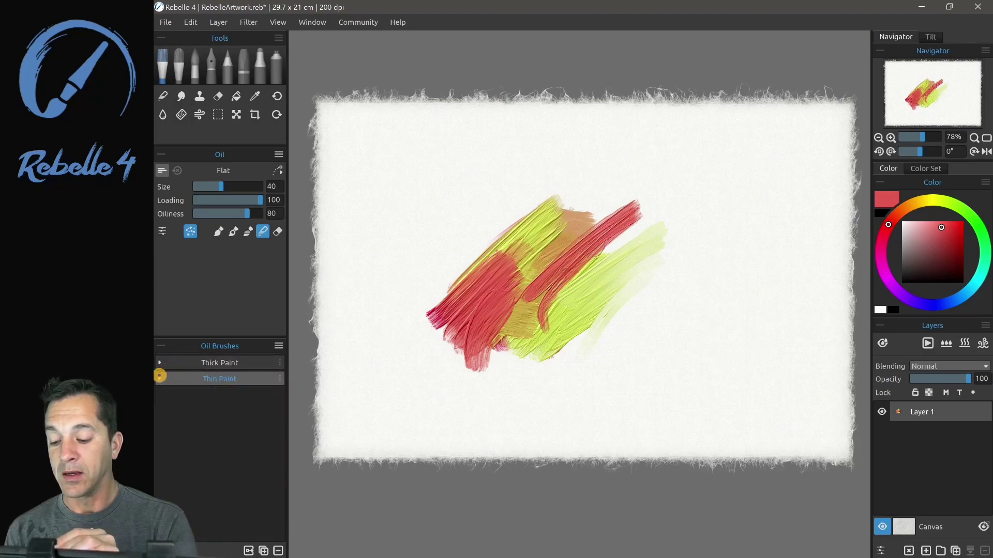
right_click(257, 402)
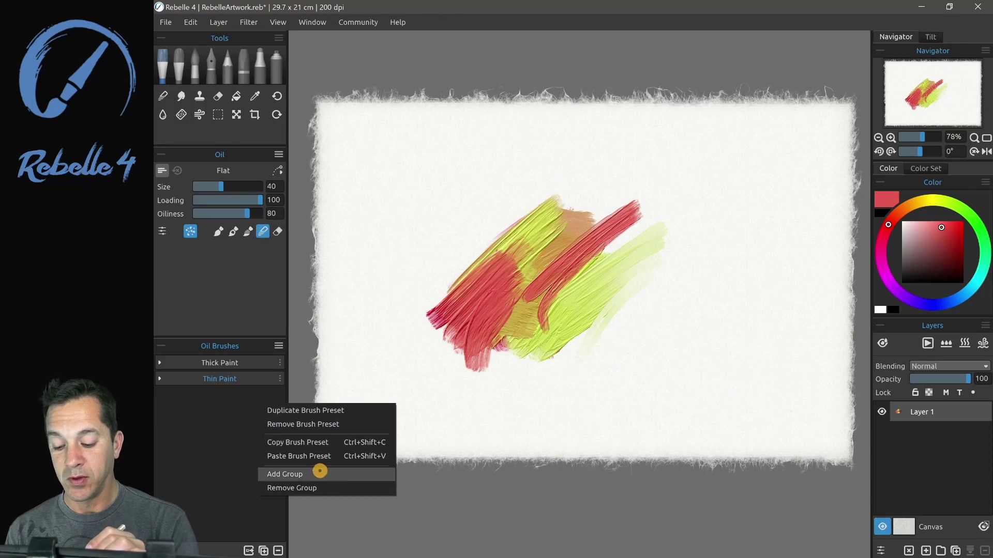
left_click(285, 474)
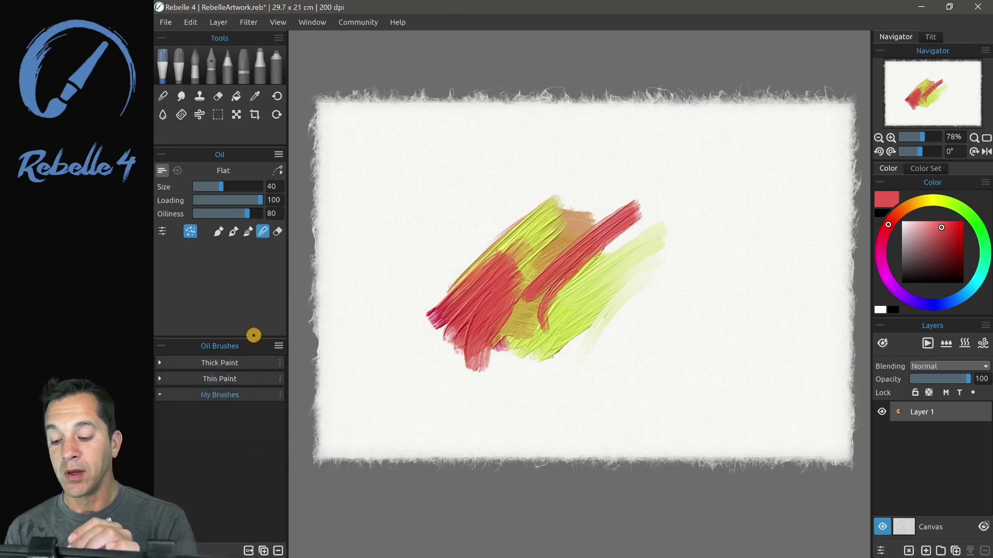
Copy the 2B preset from the Pencil tool's brush presets.
left_click(227, 68)
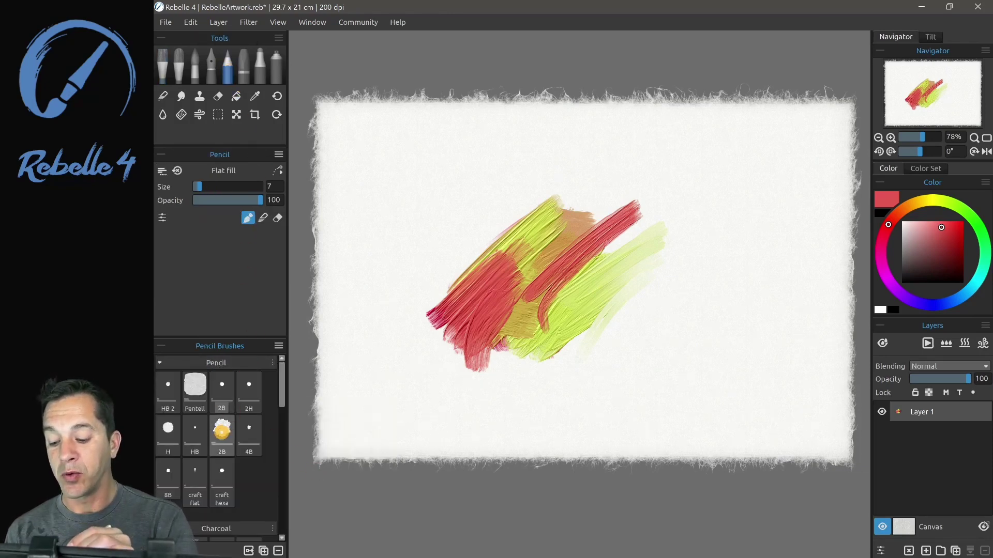
left_click(222, 429)
right_click(220, 432)
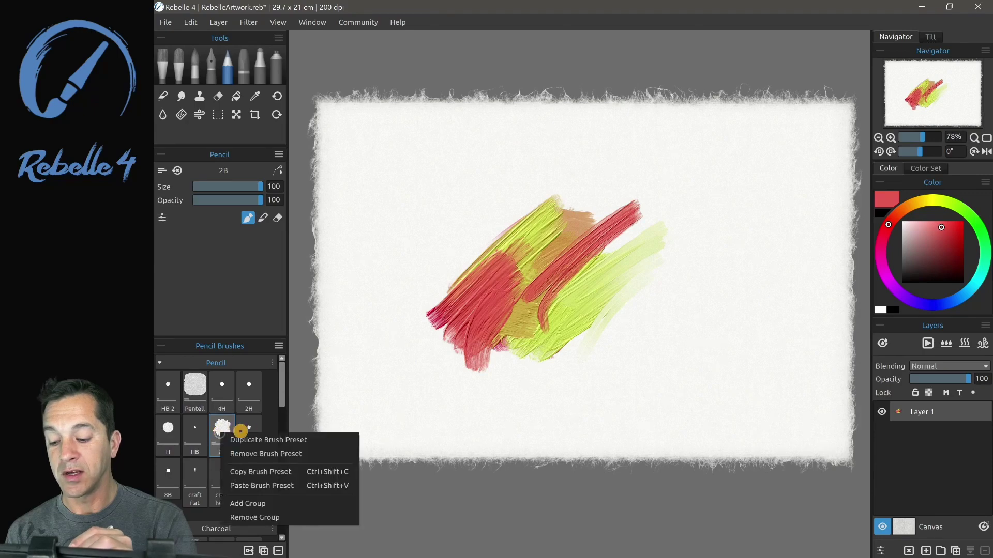
left_click(272, 470)
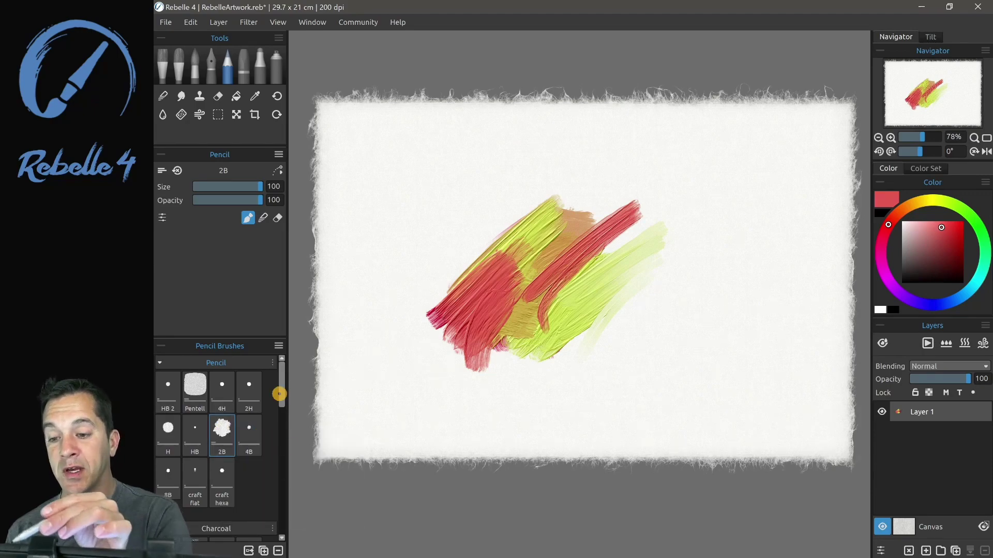
Paste the 2B preset into the Oil tool's My Brushes group.
left_click(195, 67)
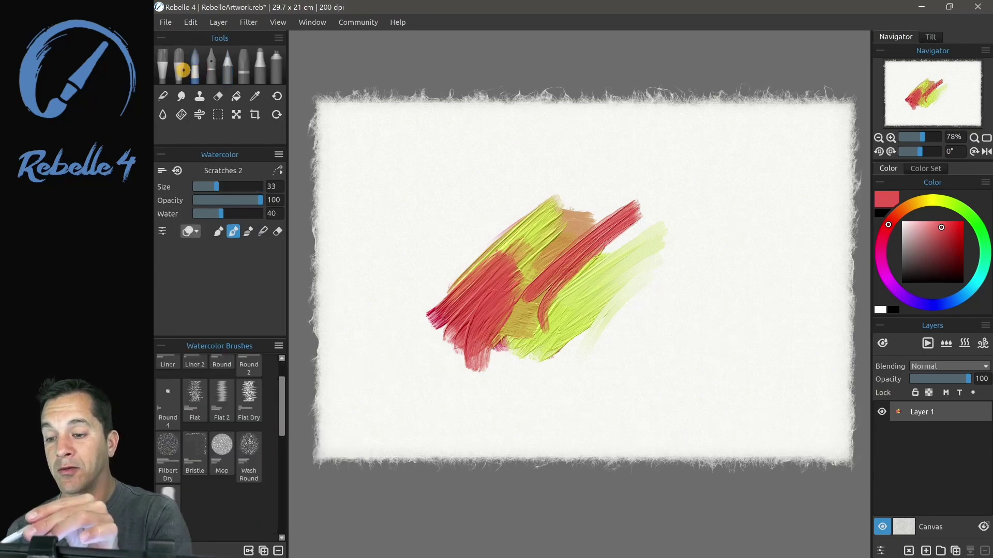
left_click(178, 70)
left_click(165, 74)
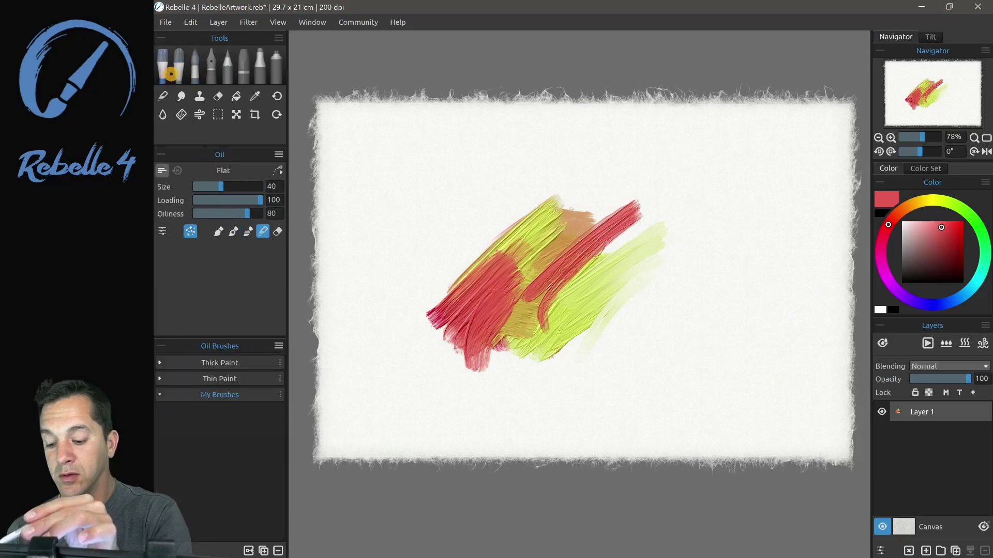
right_click(207, 433)
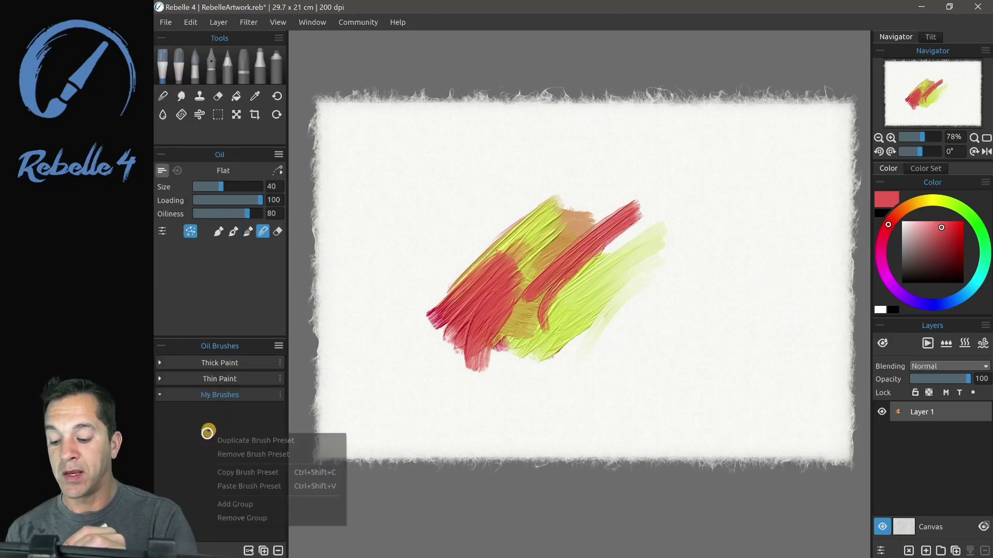
left_click(261, 487)
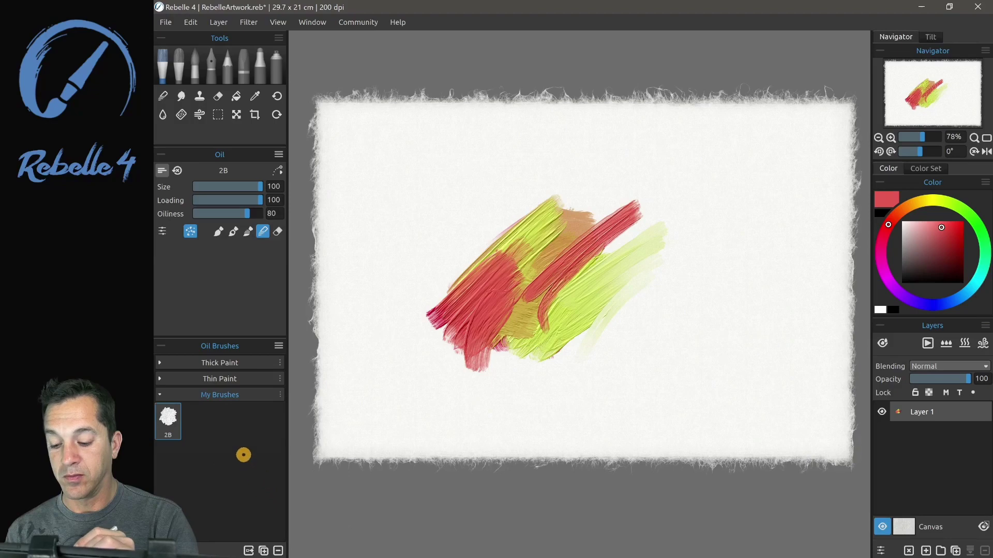
key("ctrl+plus")
key("ctrl+plus")
key("ctrl+plus")
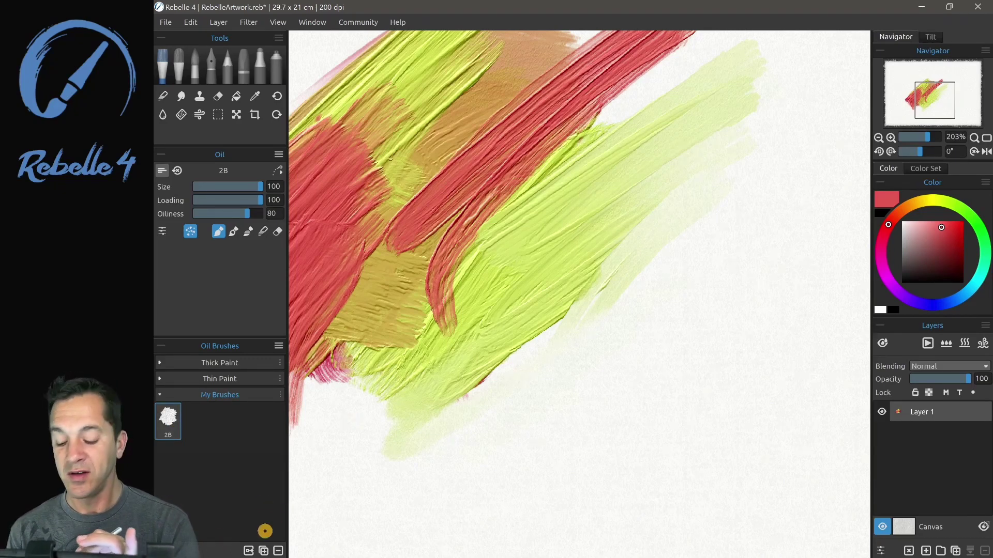
left_click(247, 551)
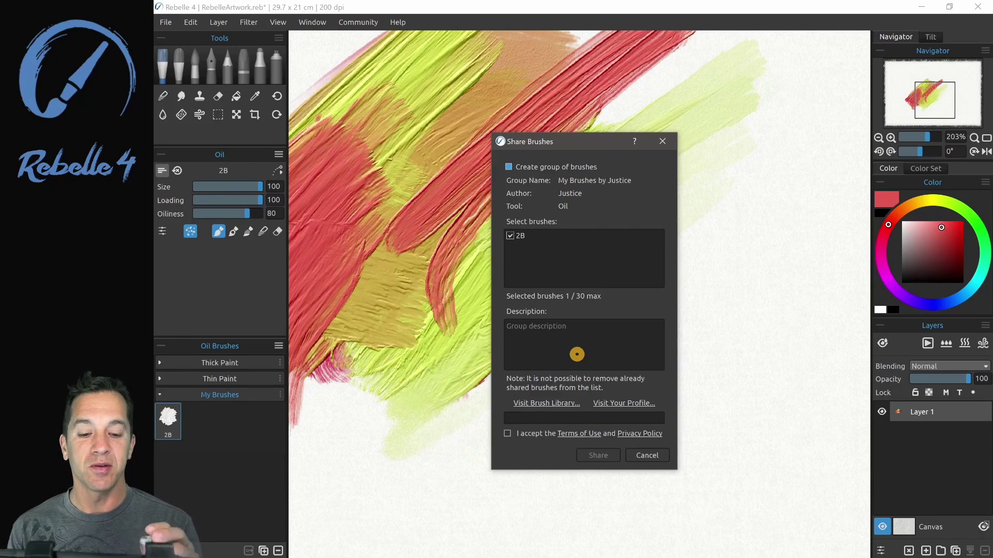
key("Escape")
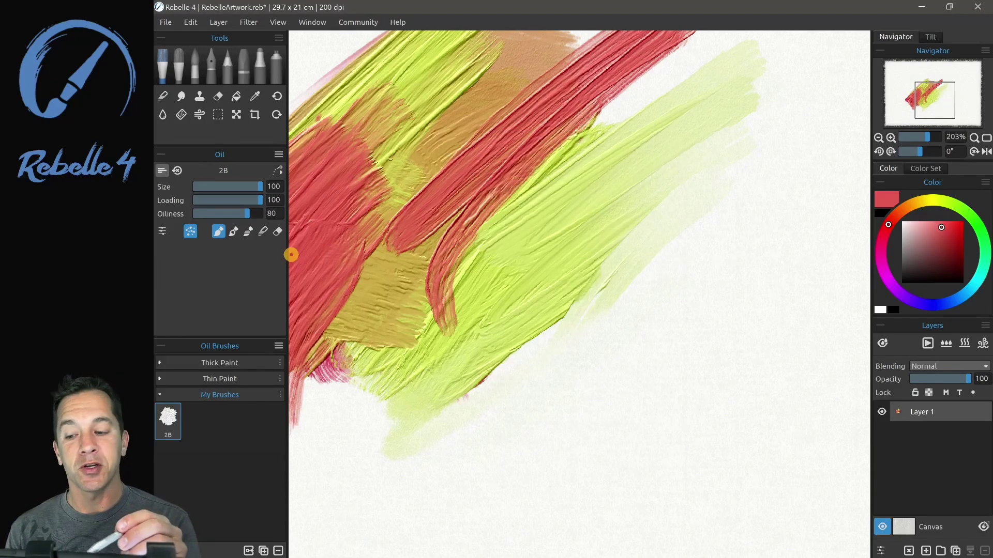
left_click(163, 231)
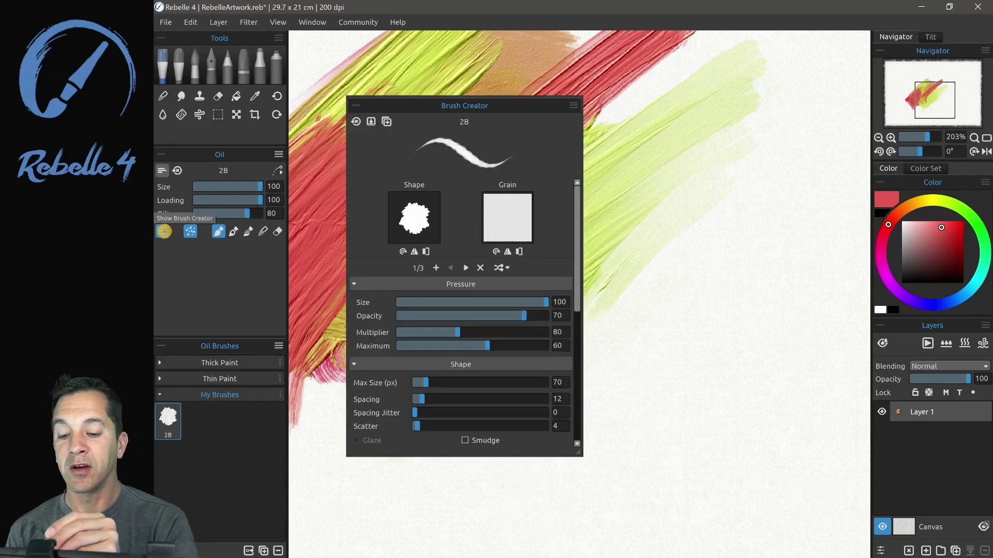
left_click(162, 231)
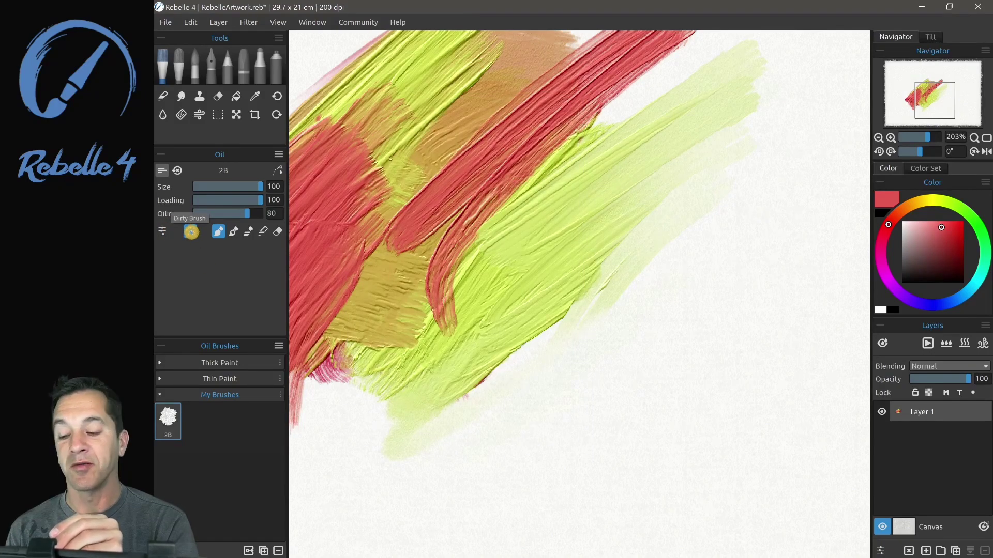
left_click(190, 232)
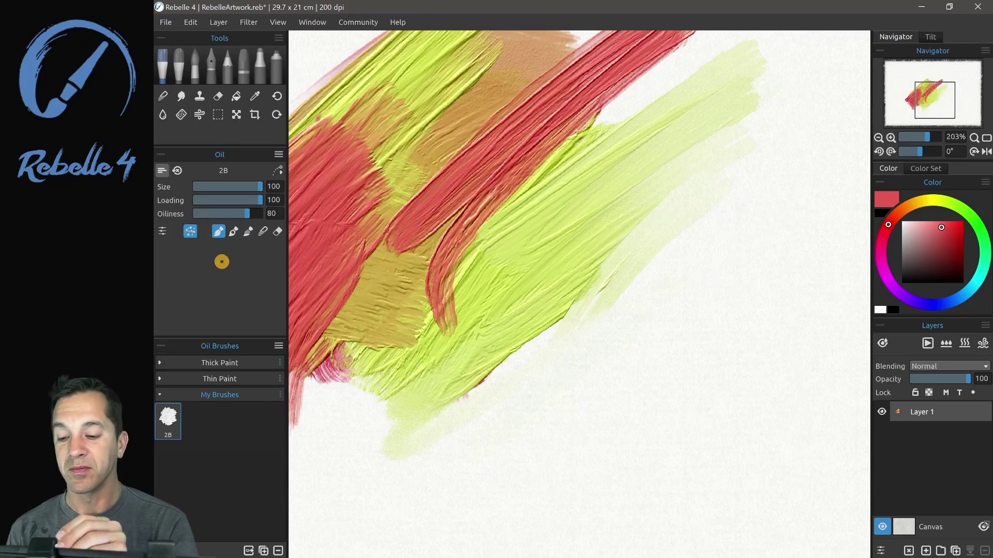
left_click(279, 154)
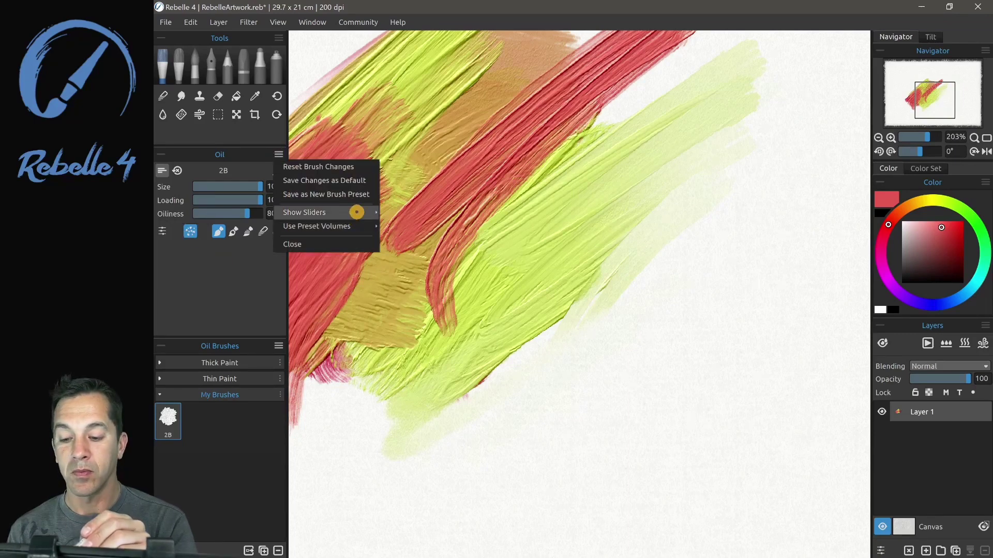
mouse_move(356, 212)
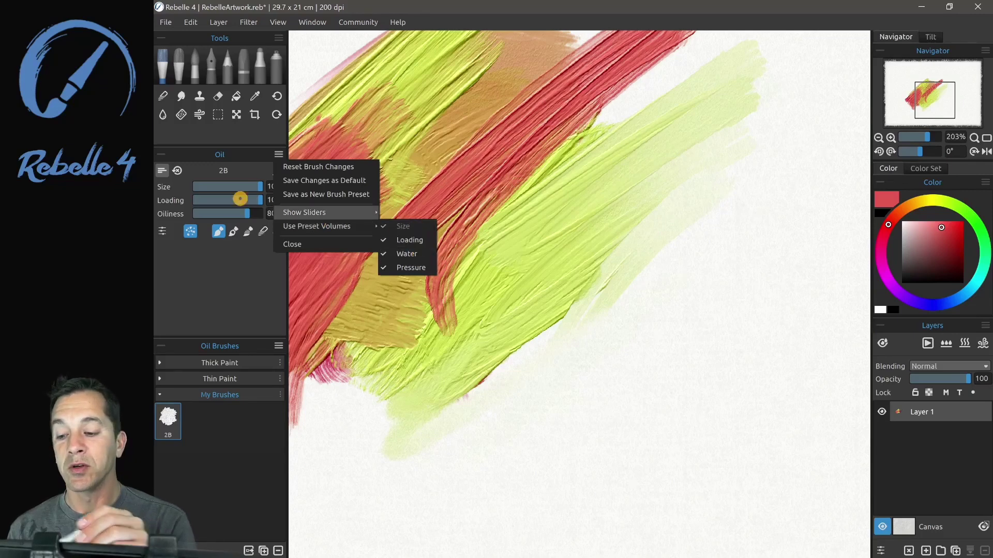
left_click(159, 170)
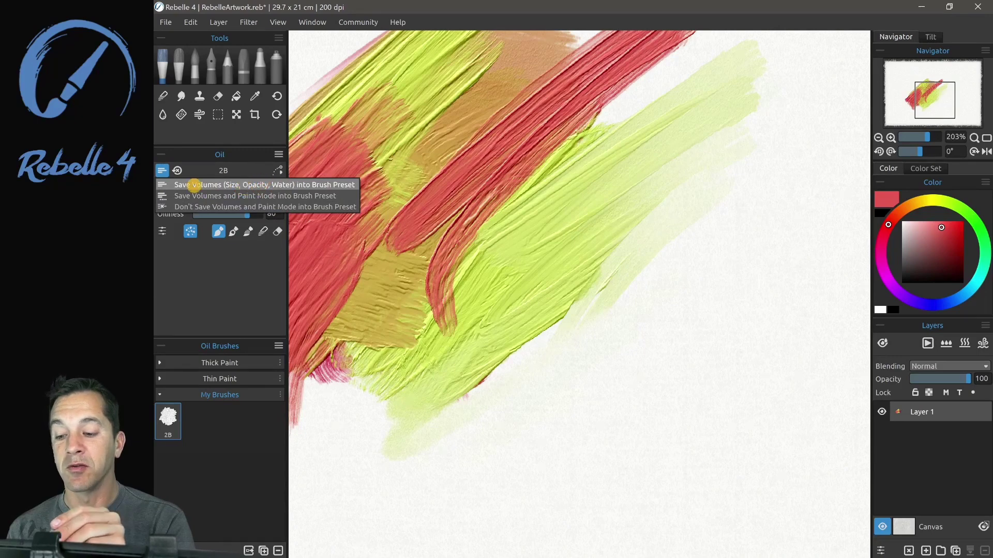
left_click(278, 154)
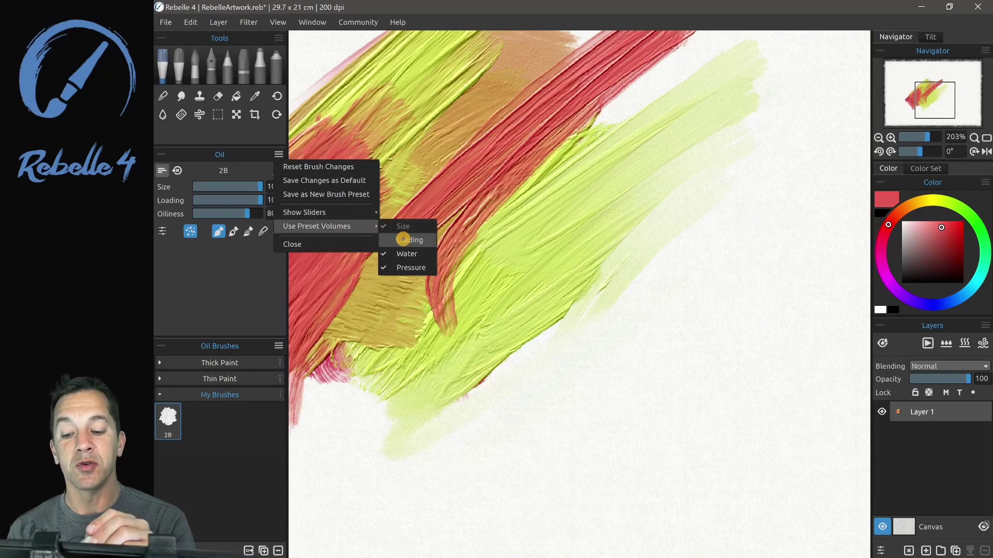
left_click(644, 319)
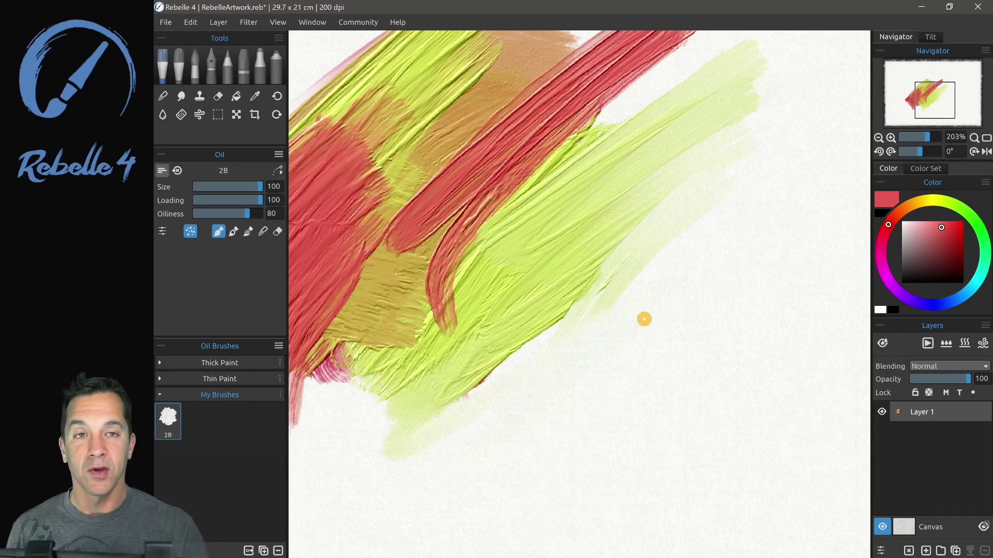